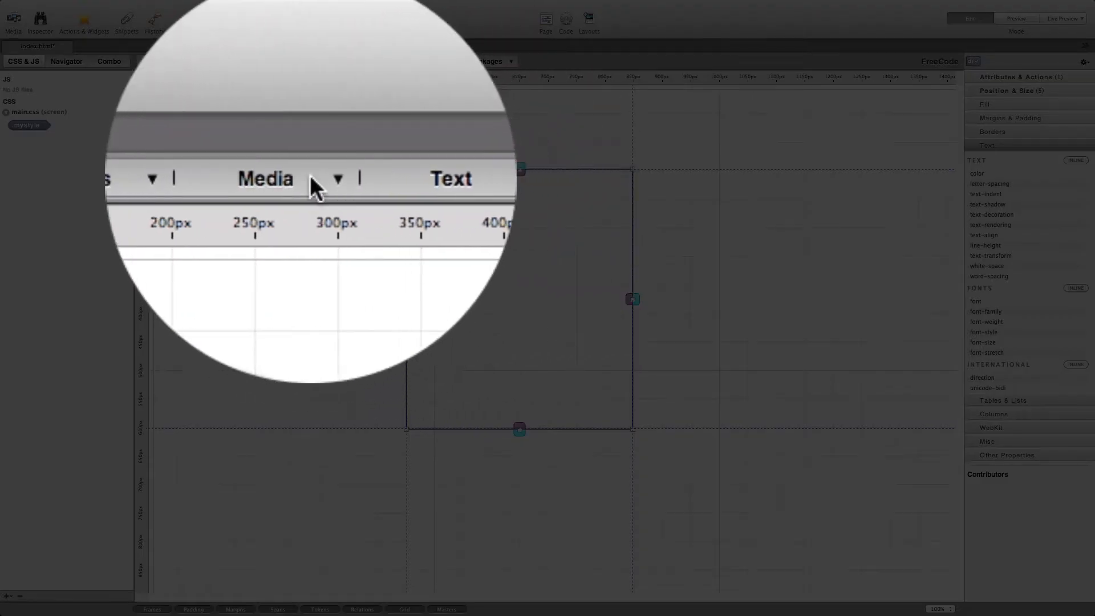
Insert the project image streetsigns.jpg into the selected div and enlarge the div to about 641 by 563 px.
click(311, 61)
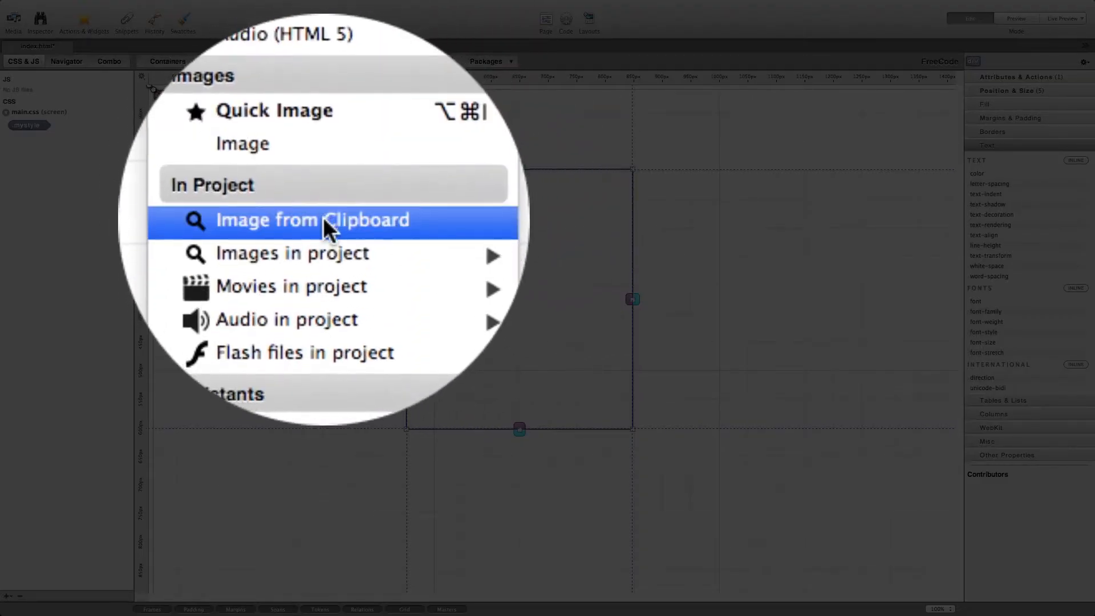
mouse_move(318, 227)
mouse_move(433, 249)
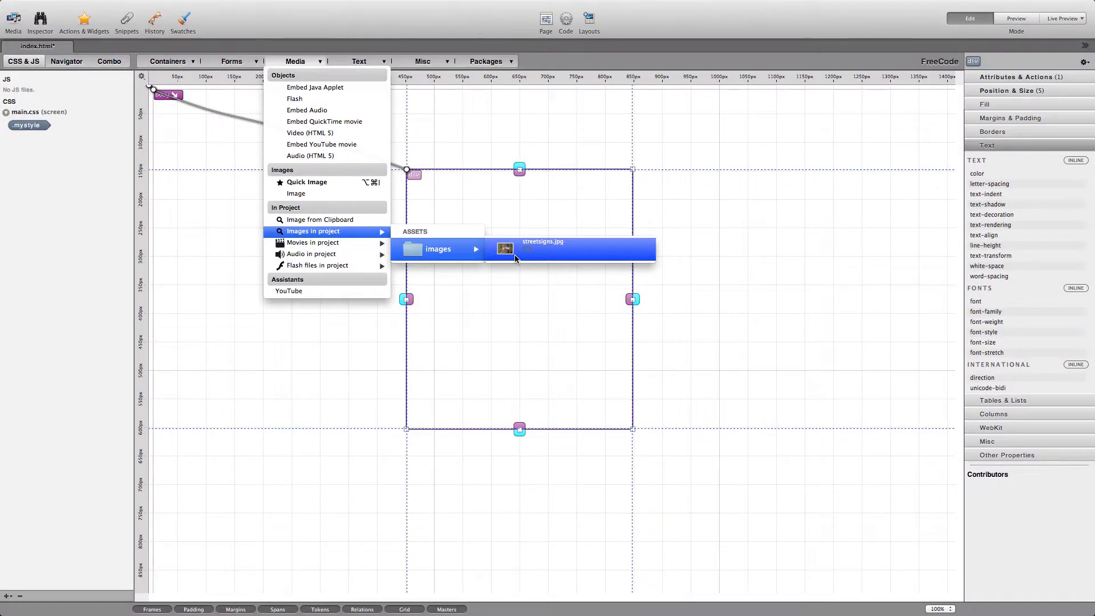
click(515, 258)
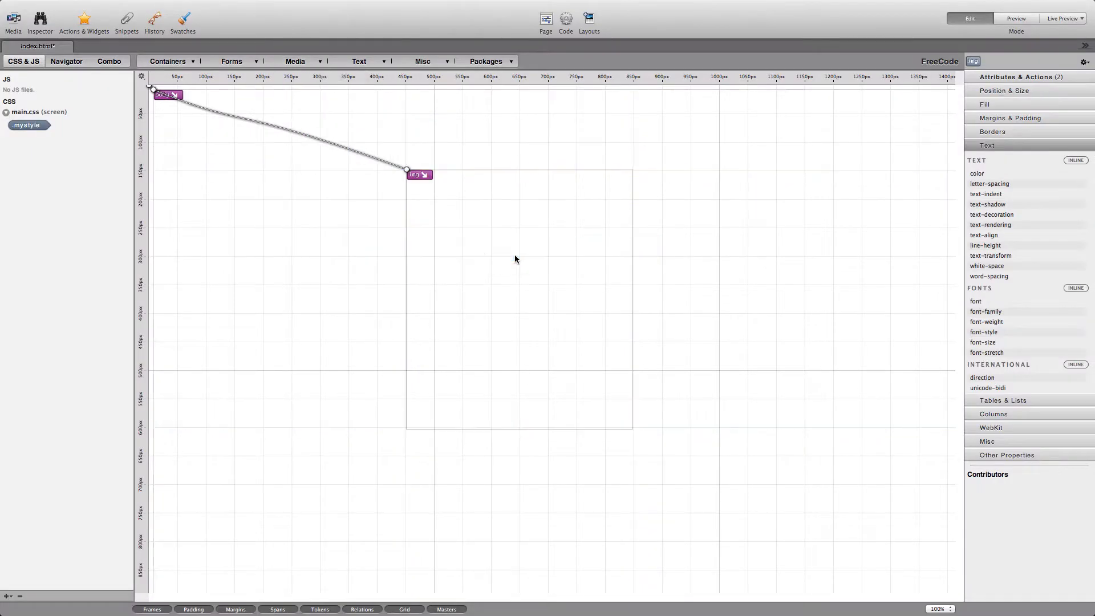
click(614, 422)
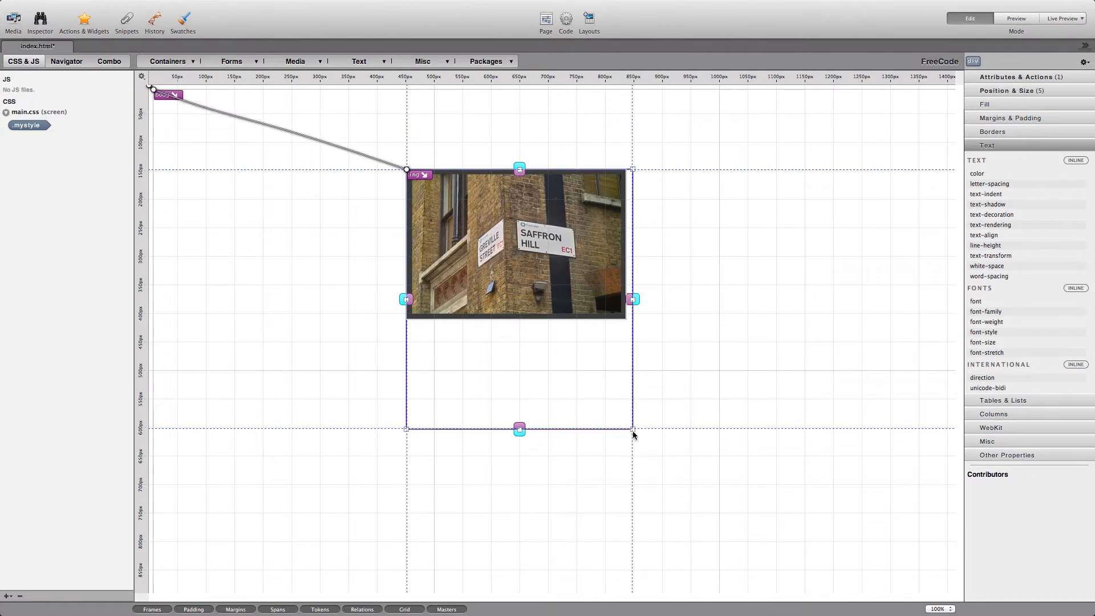
drag(707, 463, 773, 491)
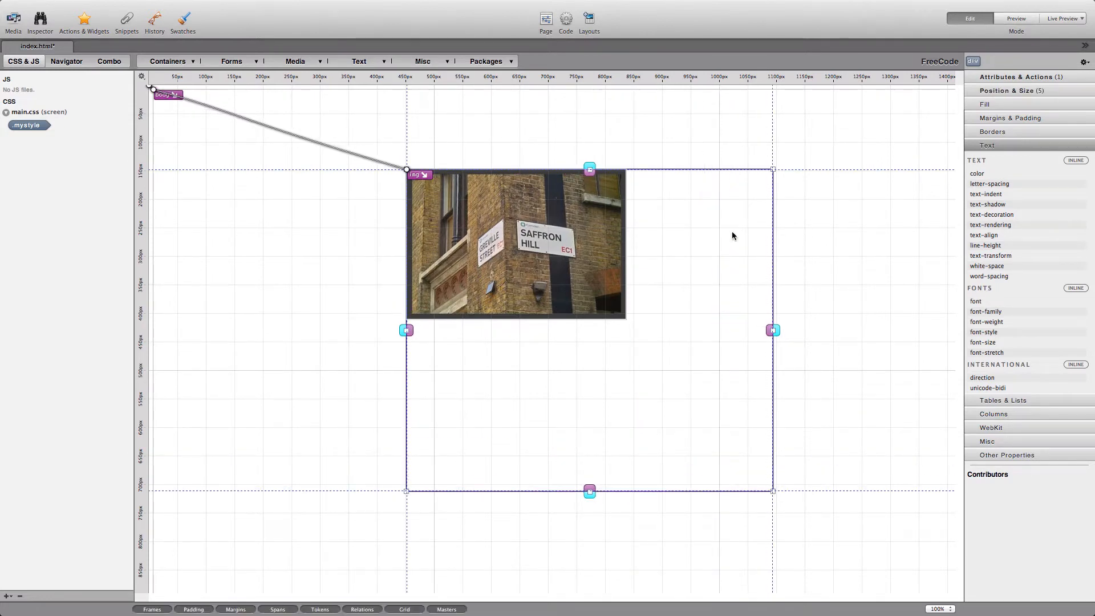
Show the page's code and paste the Lorem ipsum paragraphs on a new line after the image tag, inside the div.
key(super+alt+c)
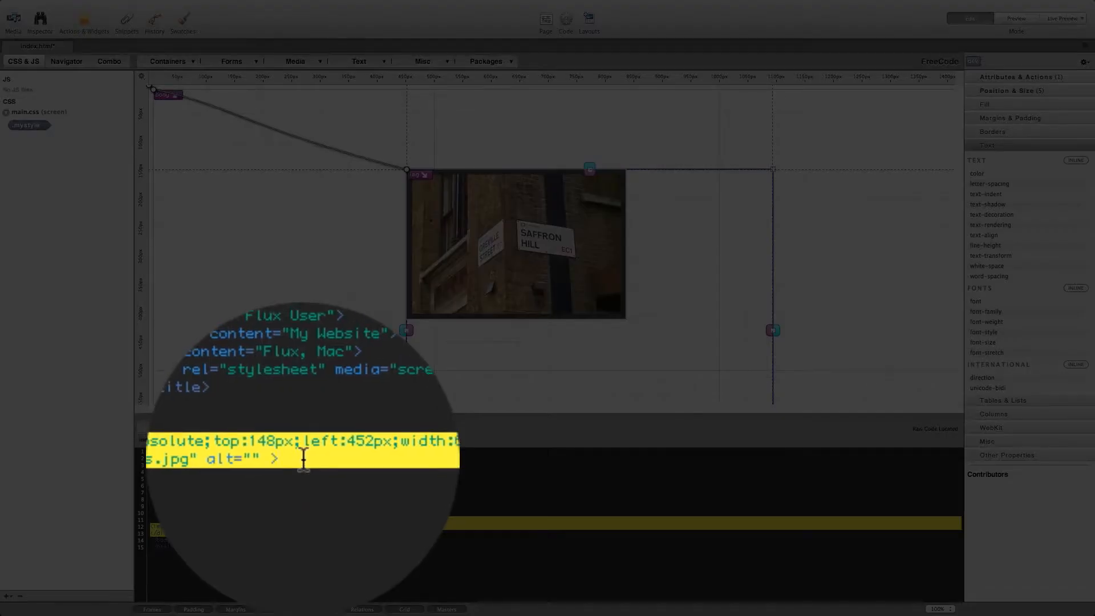
click(303, 458)
key(Return)
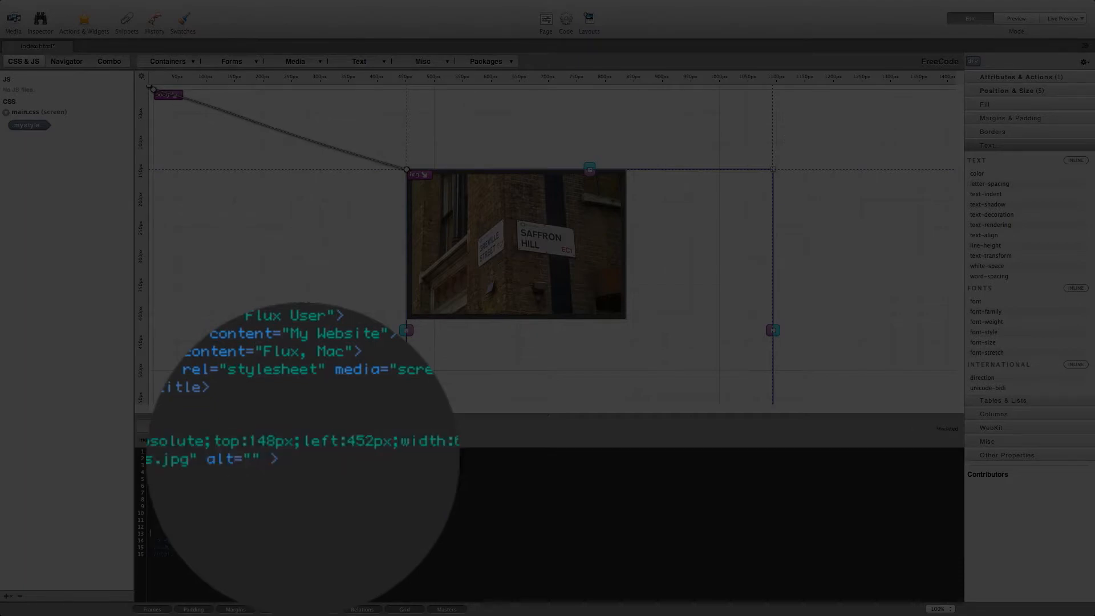
key(Return)
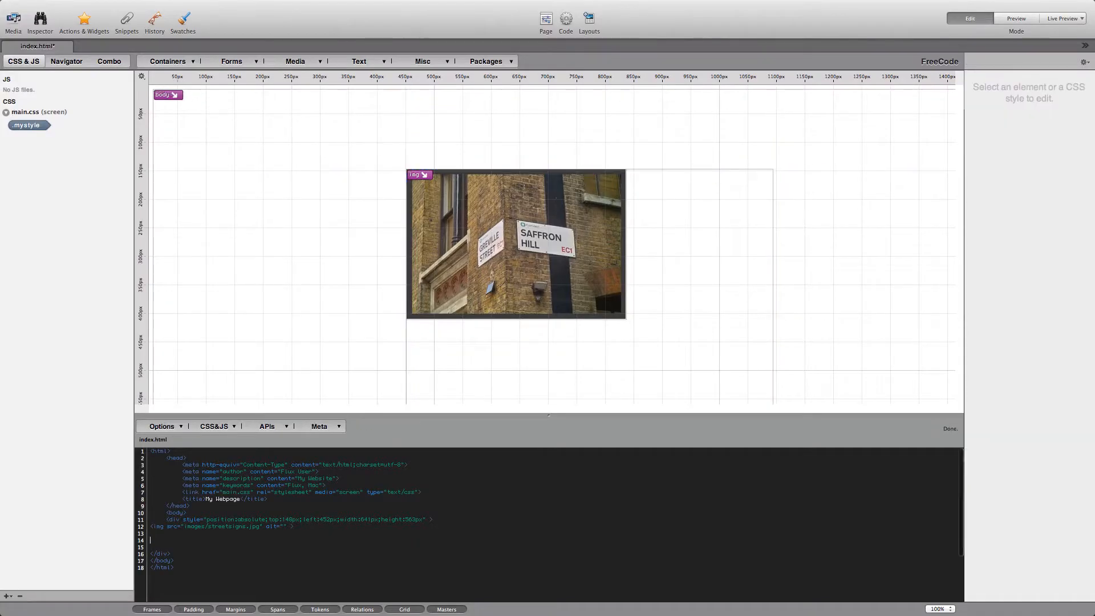
key(super+v)
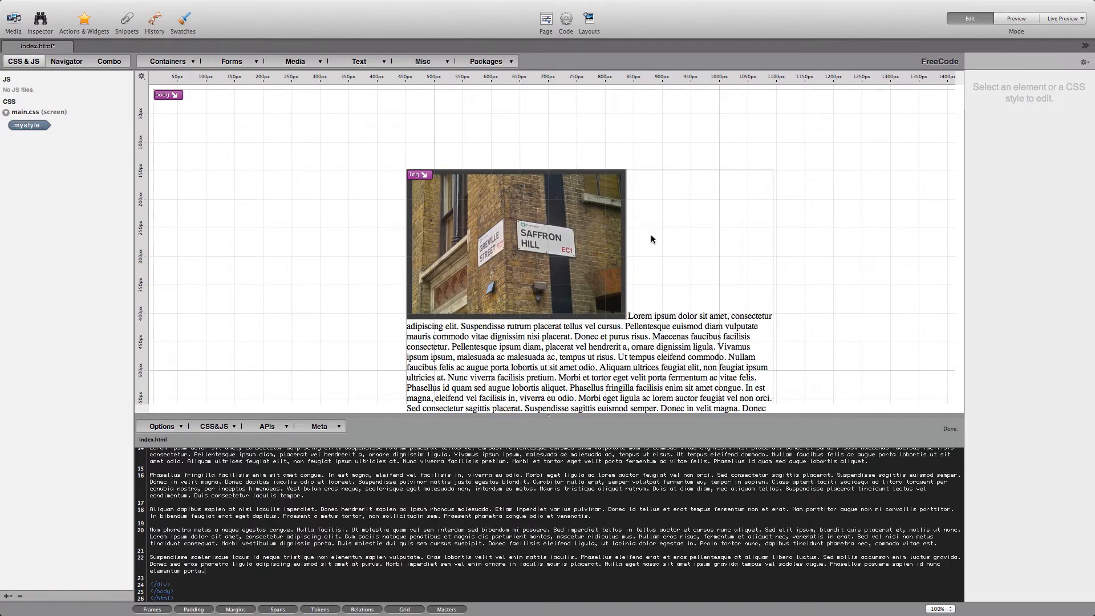
Set the float of the street signs image to left and change it to right.
click(653, 274)
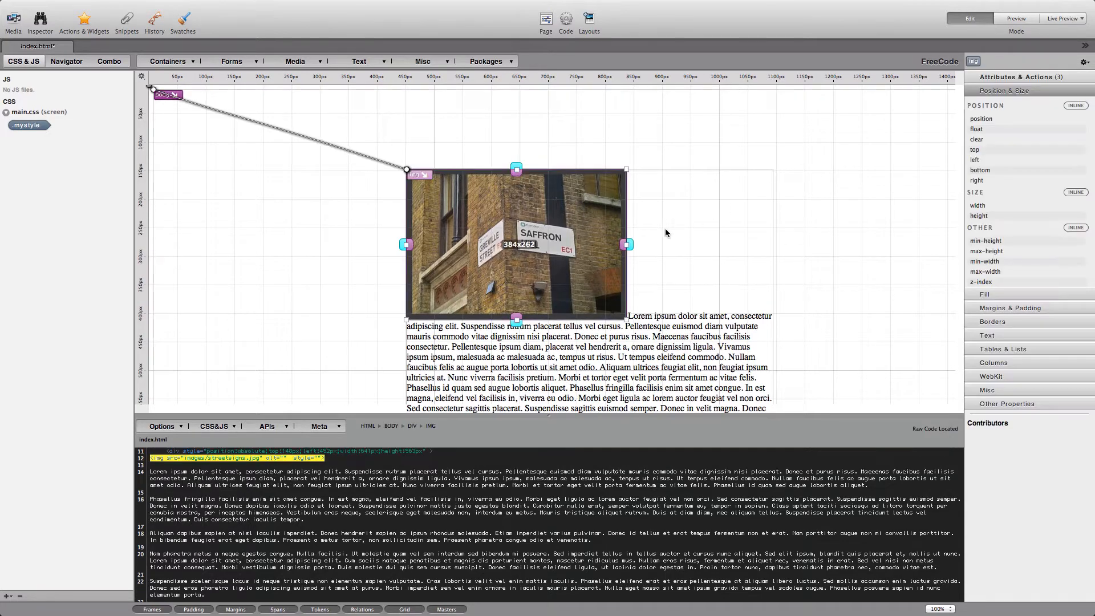
click(616, 288)
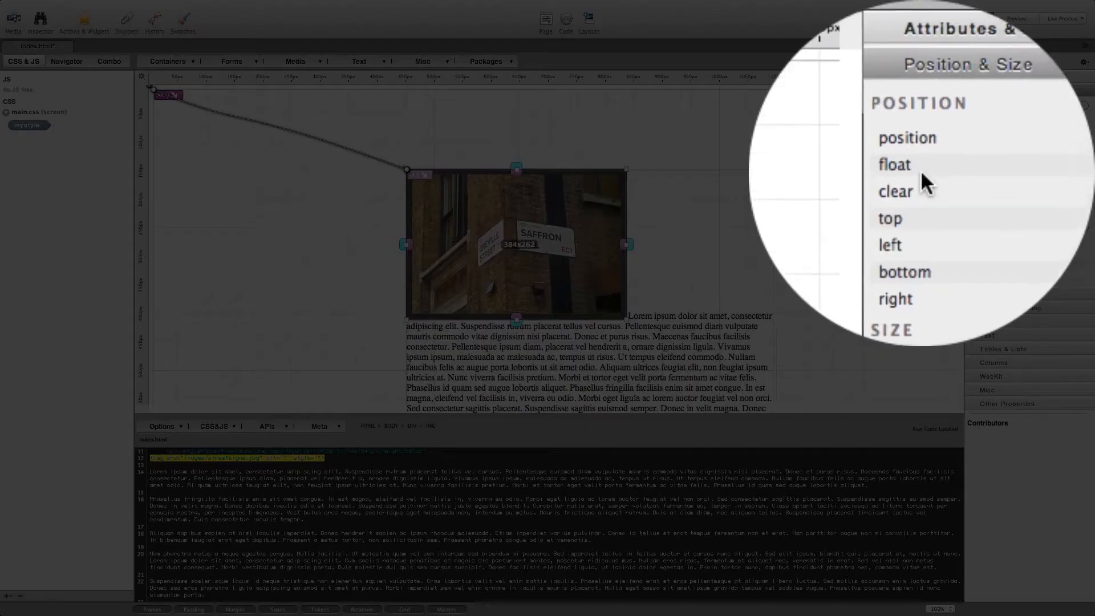
click(978, 128)
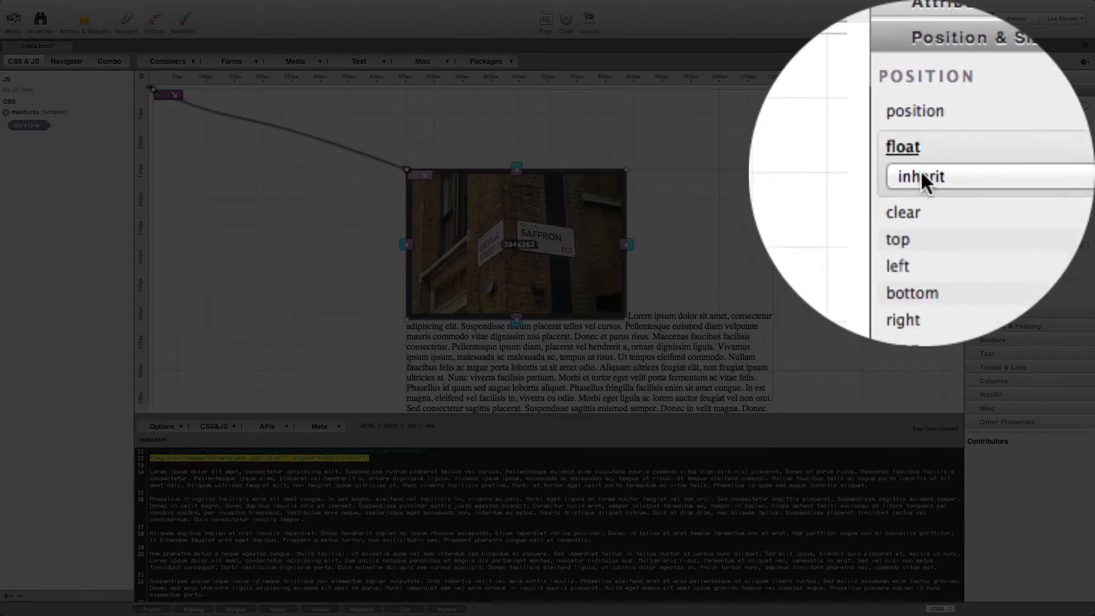
click(921, 170)
click(986, 118)
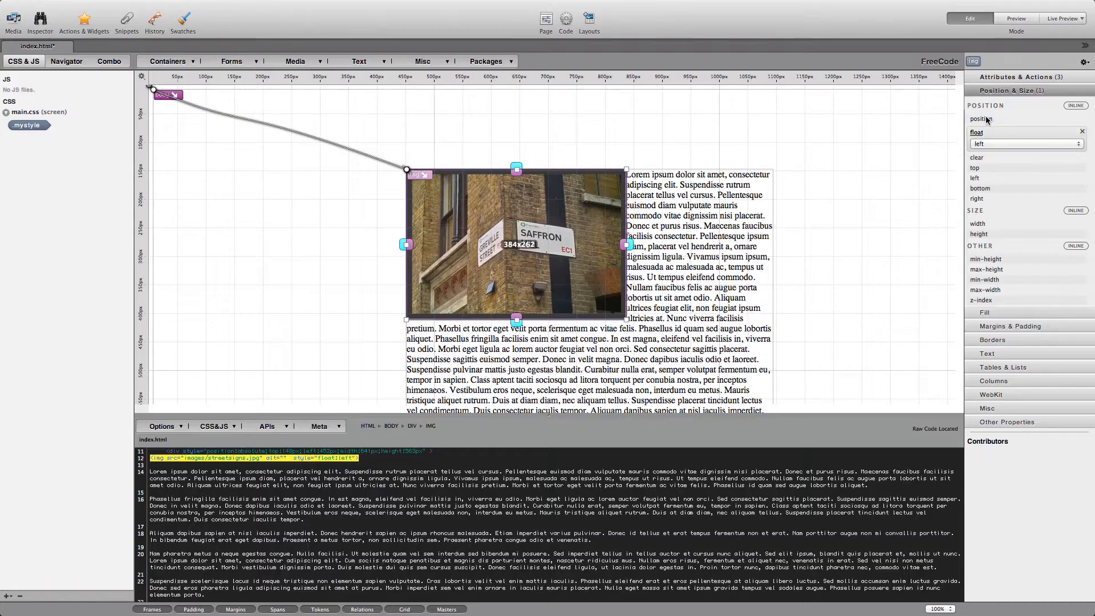
click(988, 144)
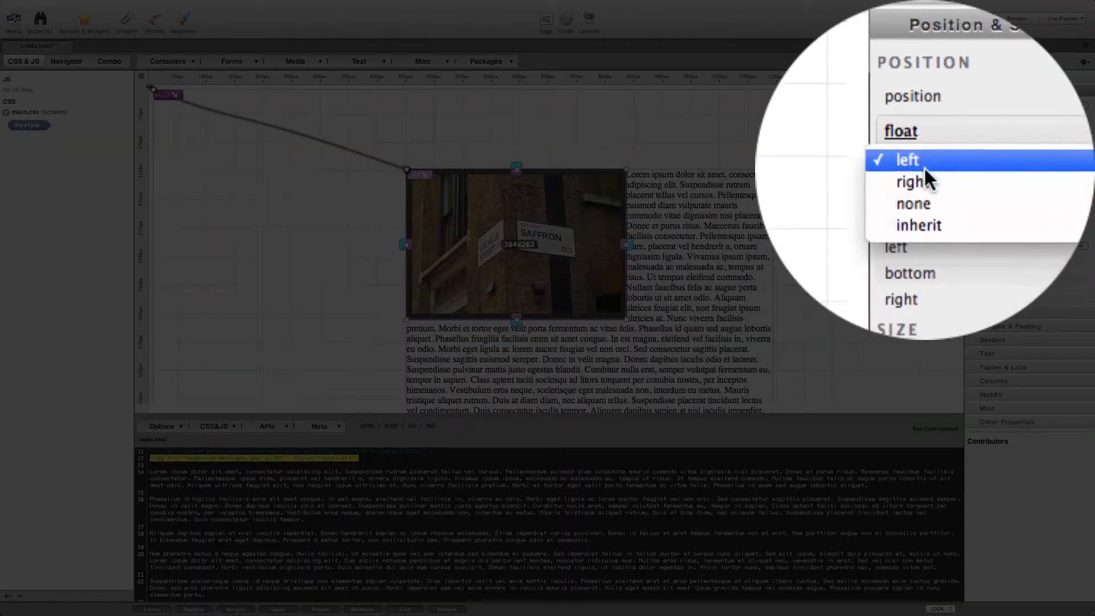
click(924, 167)
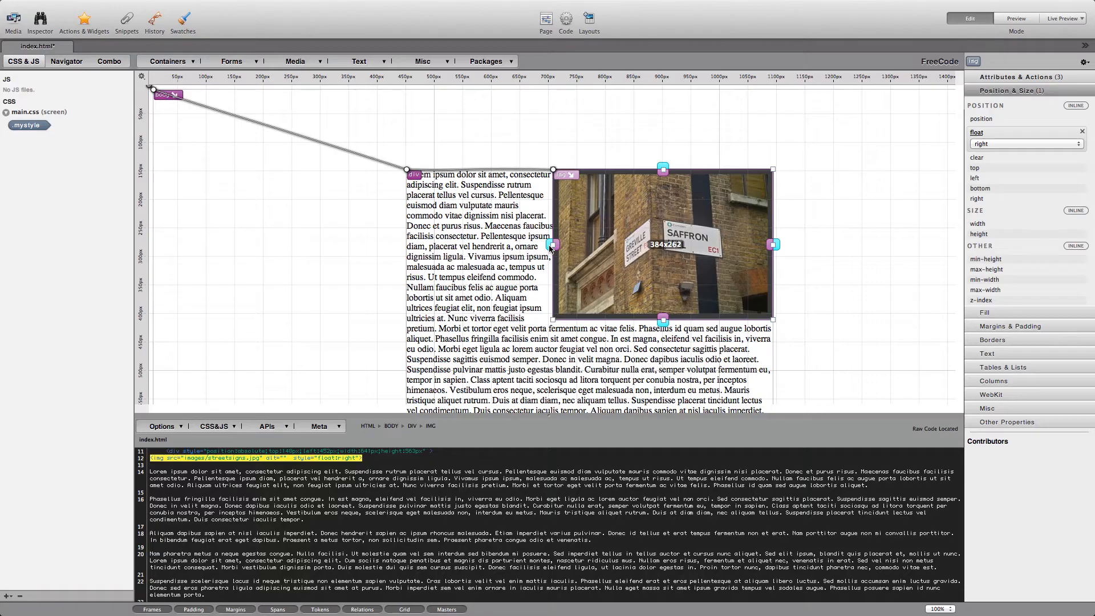
Give the street signs image a left margin of about 36 px, a bottom margin of about 22 px and a height of about 280 px.
click(551, 246)
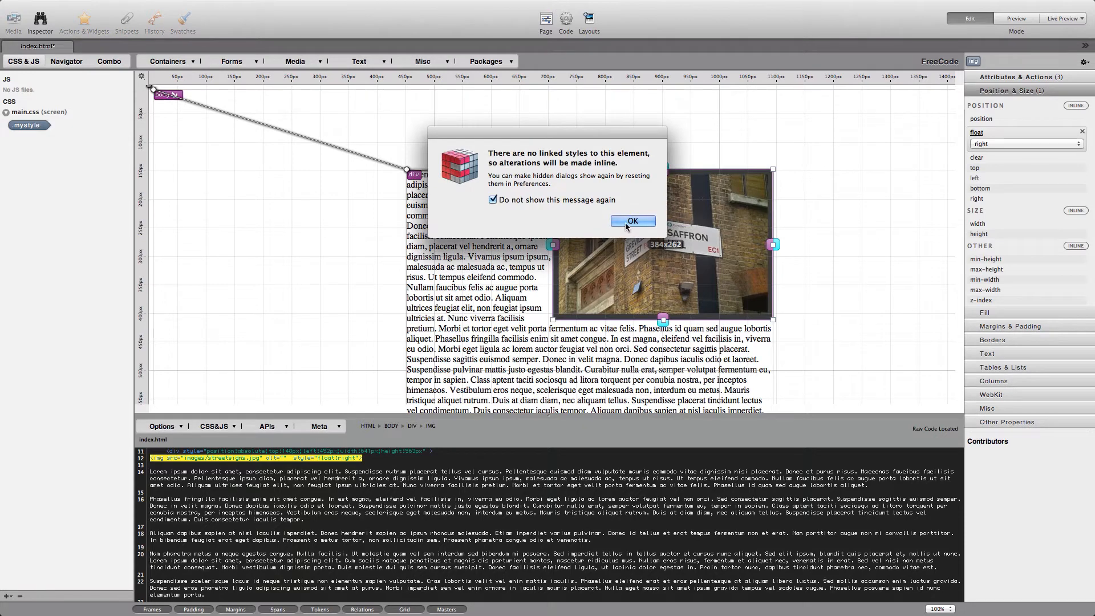
click(631, 221)
drag(544, 244, 558, 244)
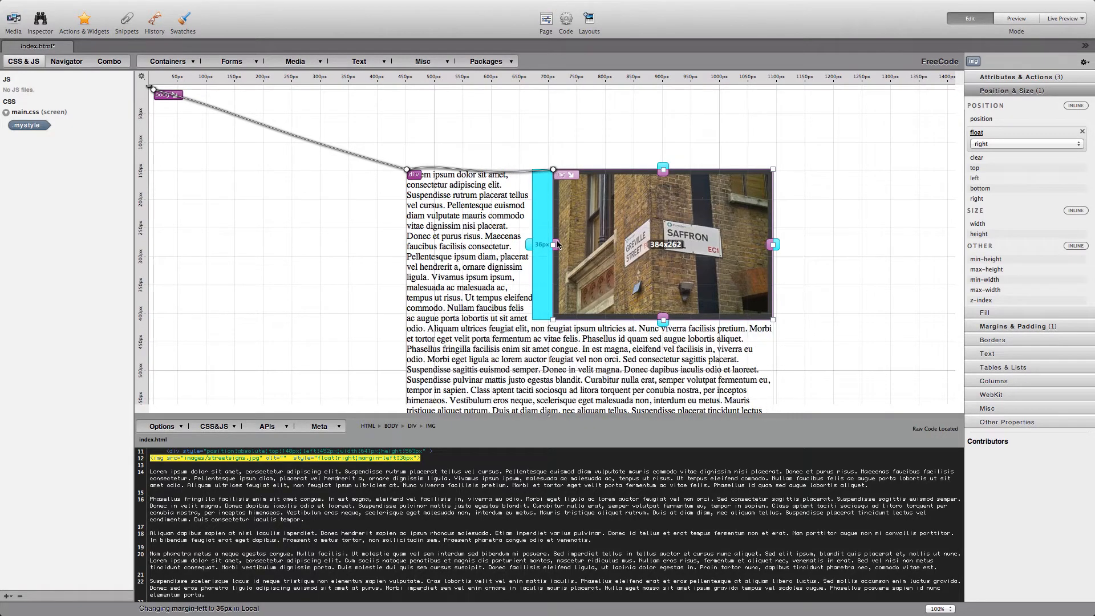
drag(665, 324, 657, 350)
click(803, 357)
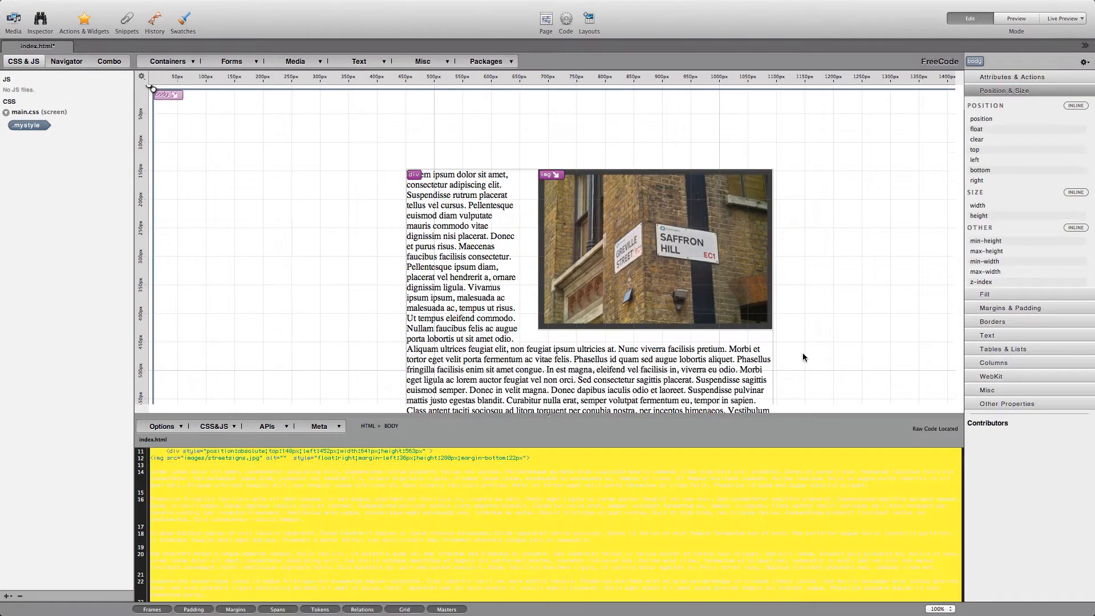
key(super+shift+p)
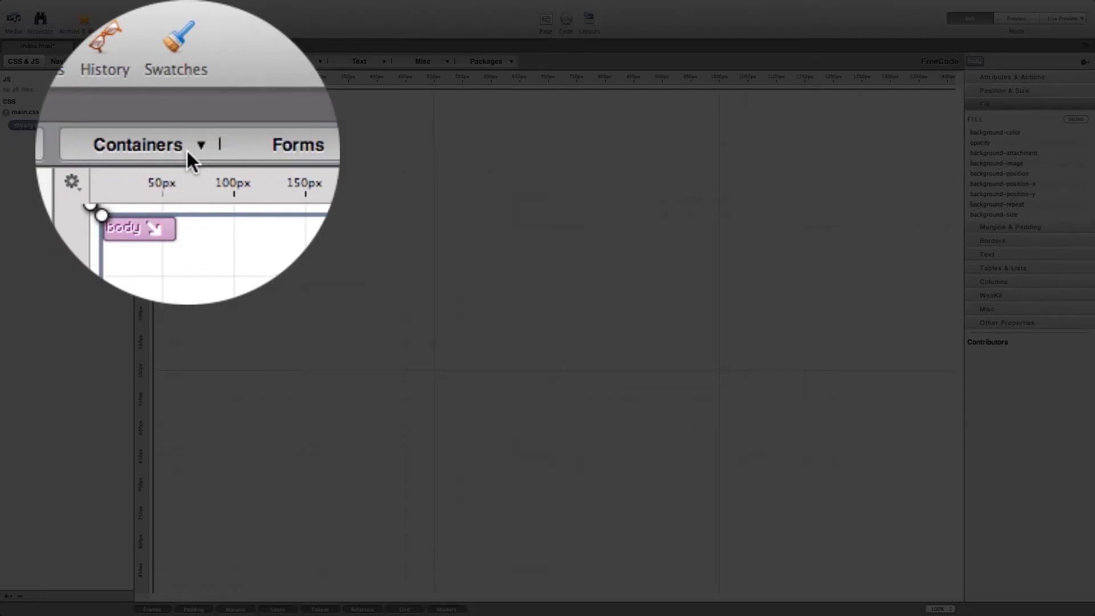
Add a Quick Div about 520 by 470 px on the empty page, starting about 400 px across and 120 px down.
click(195, 65)
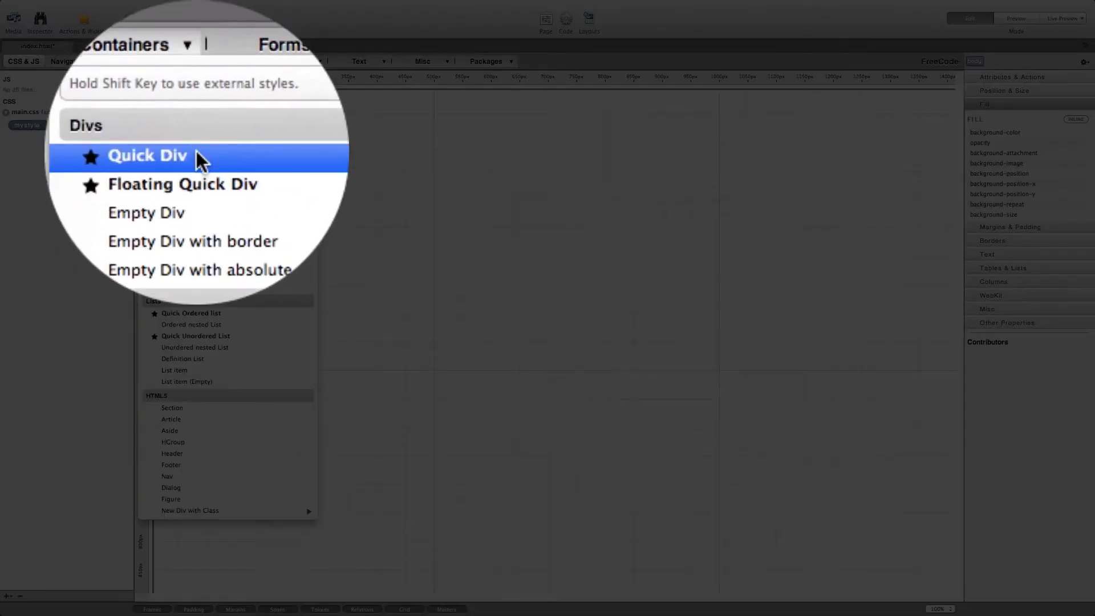
click(199, 104)
drag(252, 168, 674, 423)
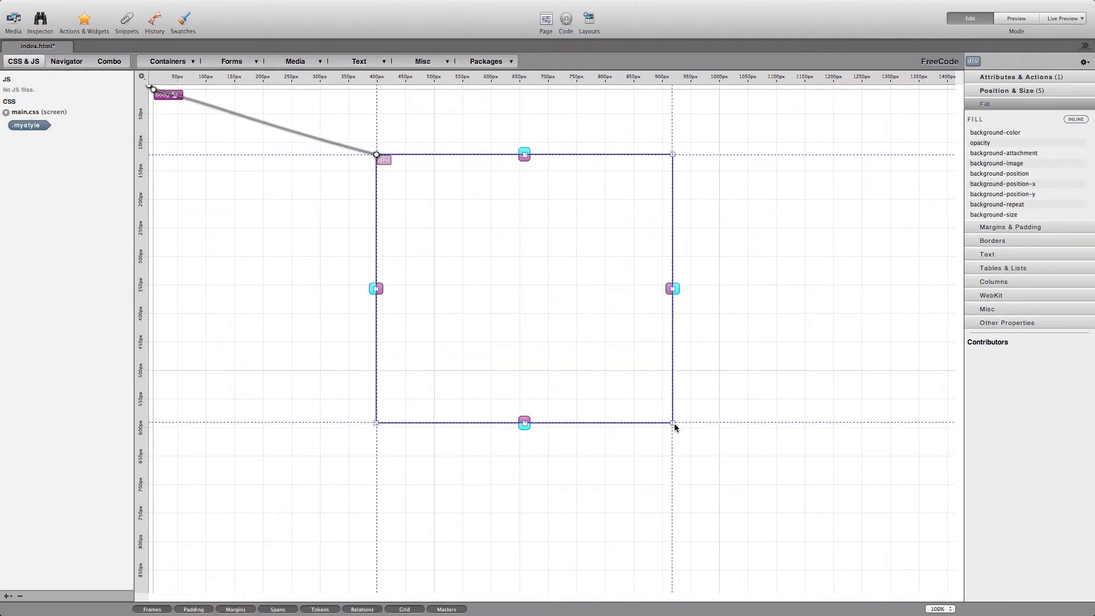
Set the new div's background-image to homer.jpg from the project's images folder.
click(992, 166)
click(1079, 179)
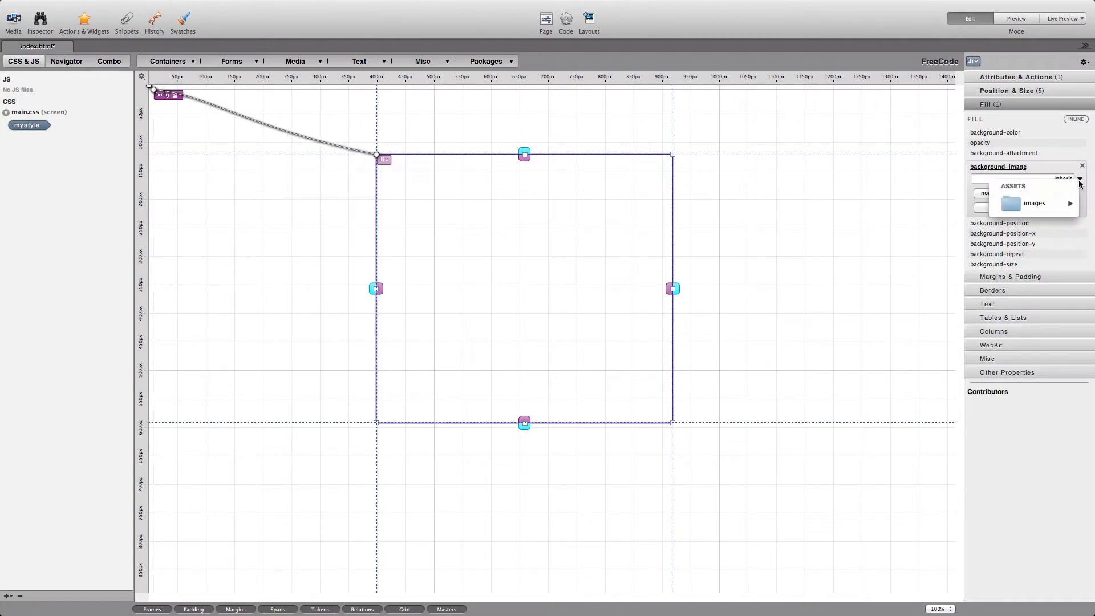
mouse_move(1069, 201)
click(975, 206)
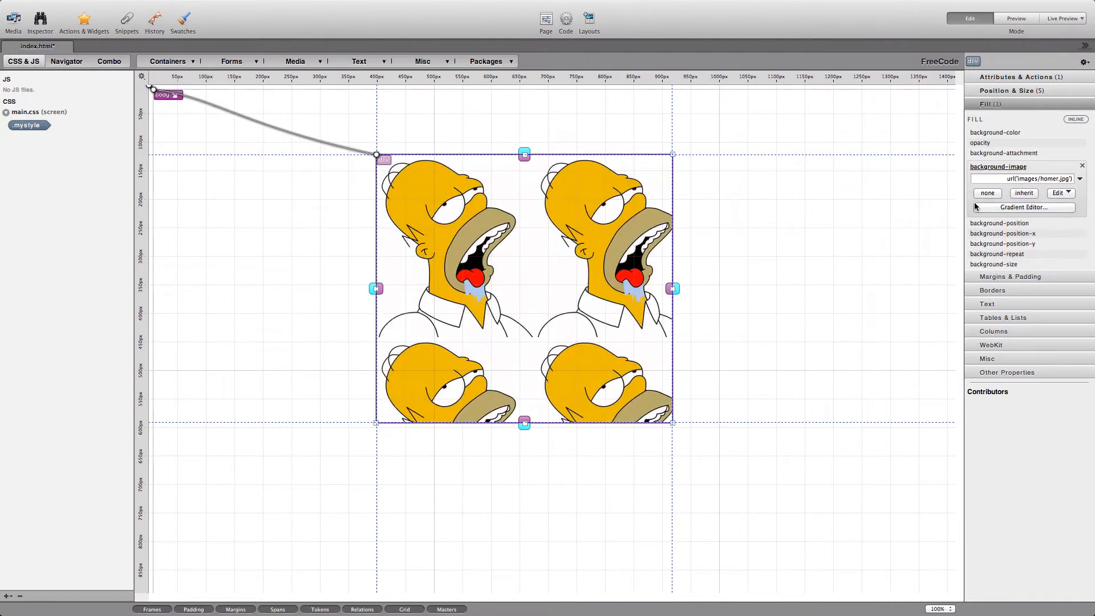
Set the div's background-repeat to no-repeat and deselect the div.
click(1008, 254)
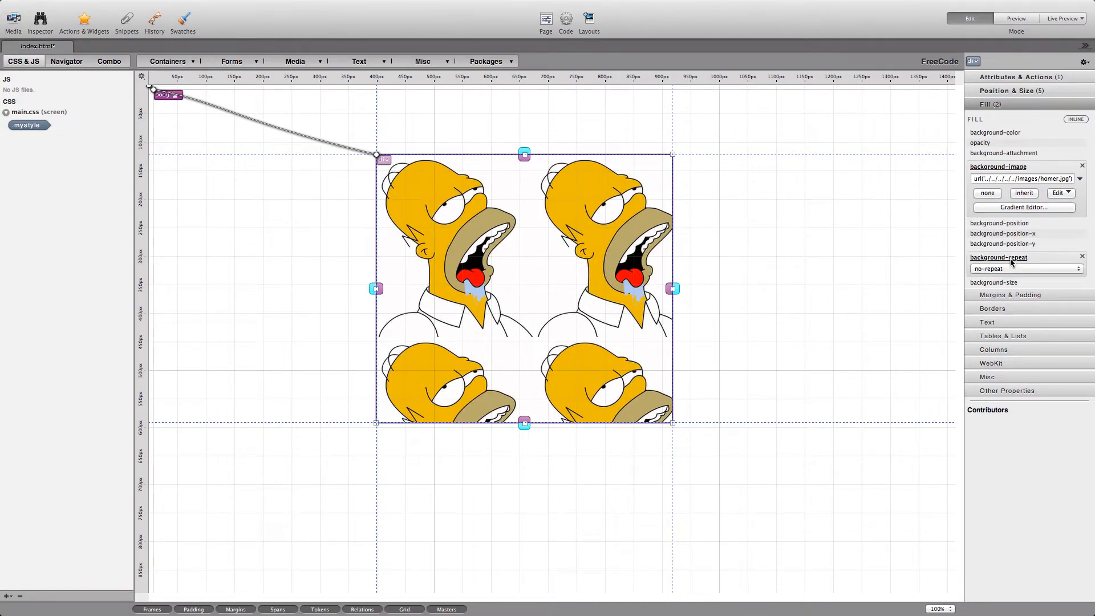
click(1010, 265)
click(947, 266)
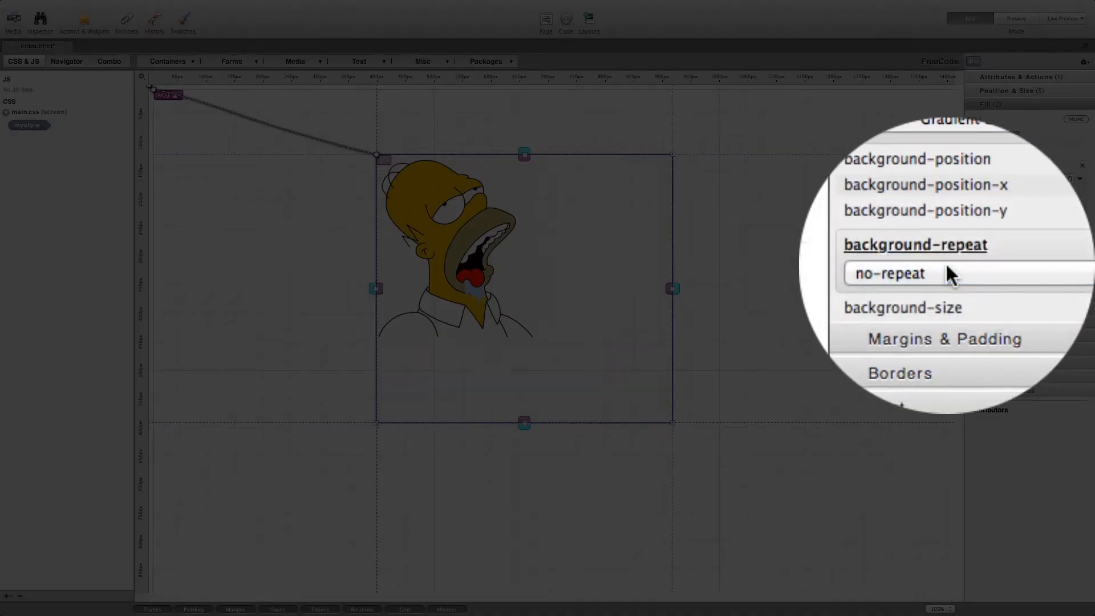
click(730, 317)
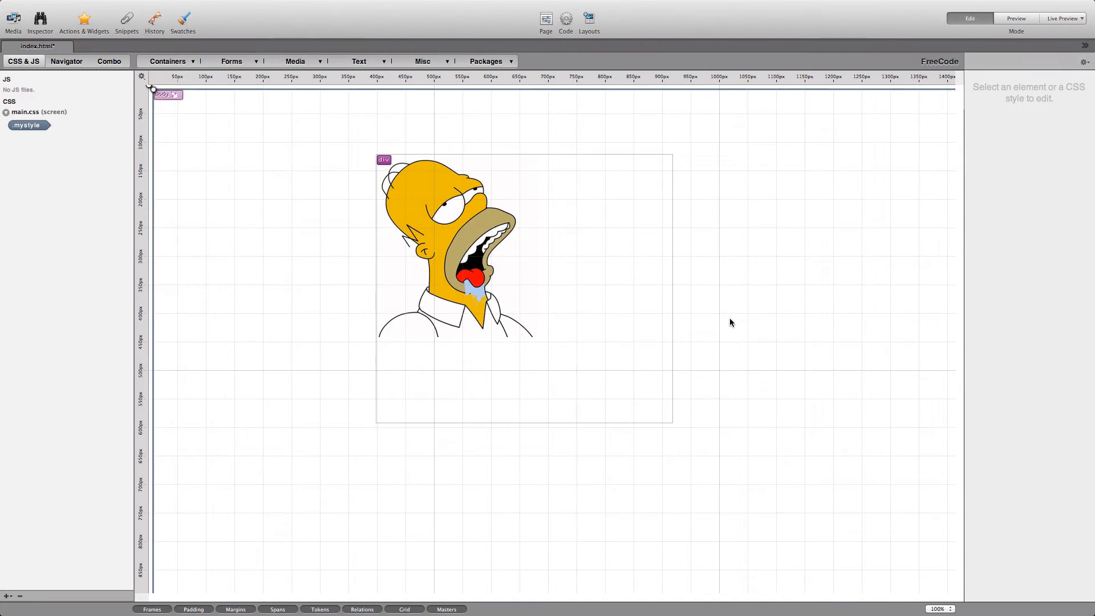
Add a Floating Quick Div inside the Homer div, resize it to about 137 by 20 px, and reselect the Homer div.
click(386, 165)
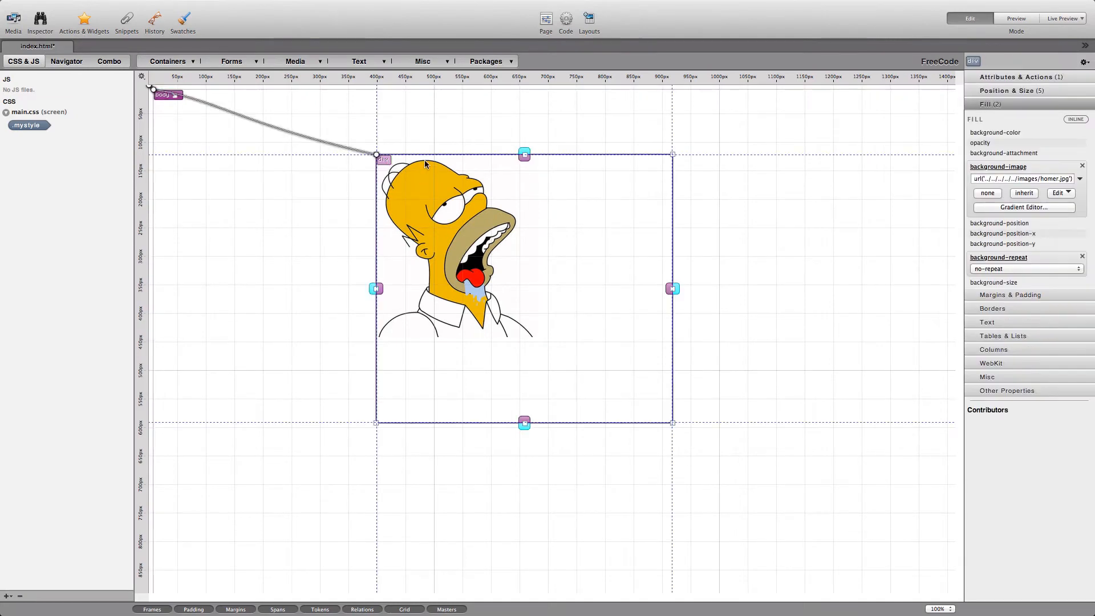
click(182, 64)
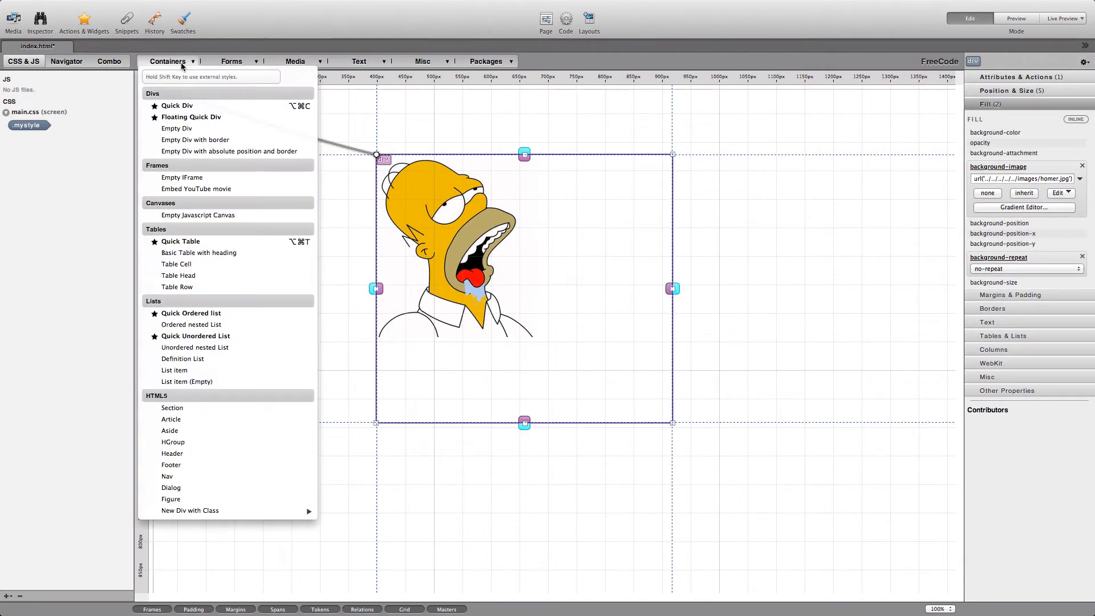
click(194, 117)
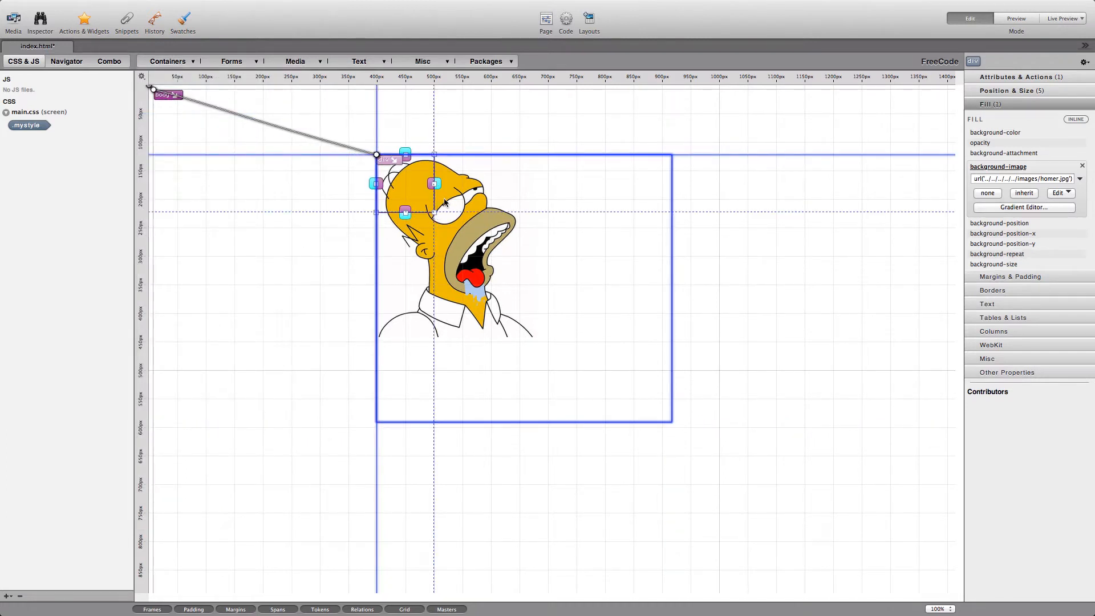
drag(445, 202, 457, 171)
click(465, 214)
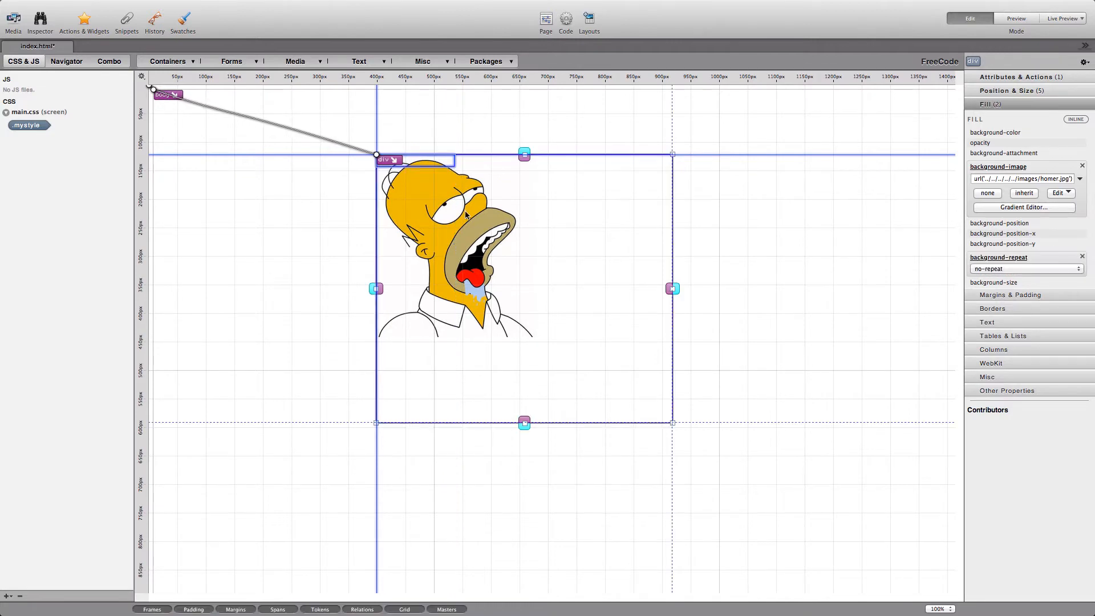
Add a second Floating Quick Div below the first, resize it to about 185 by 30 px, and reselect the Homer div.
click(193, 63)
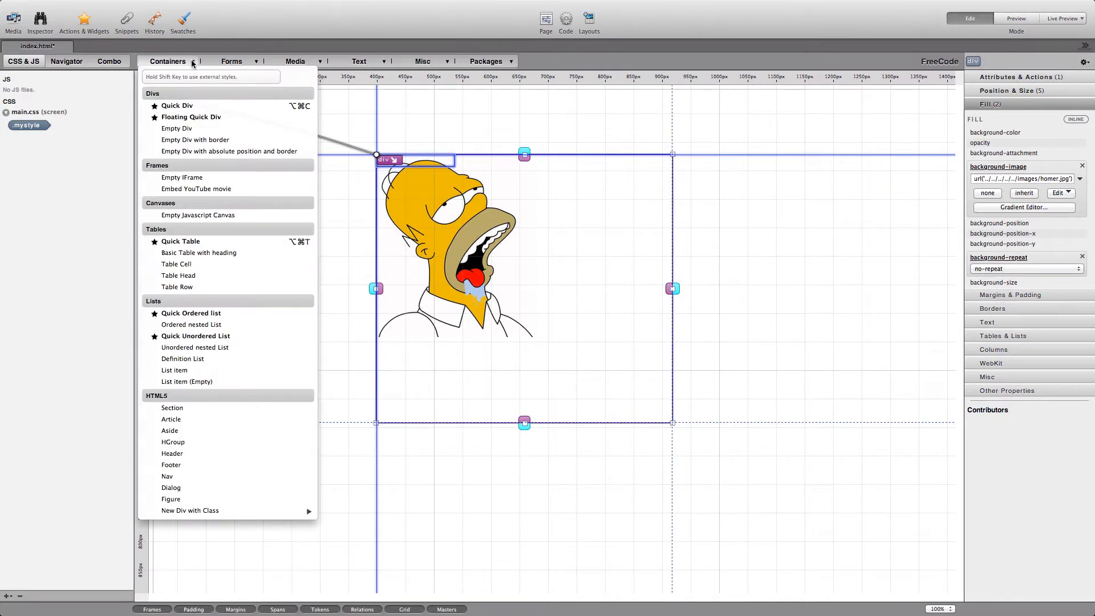
click(203, 114)
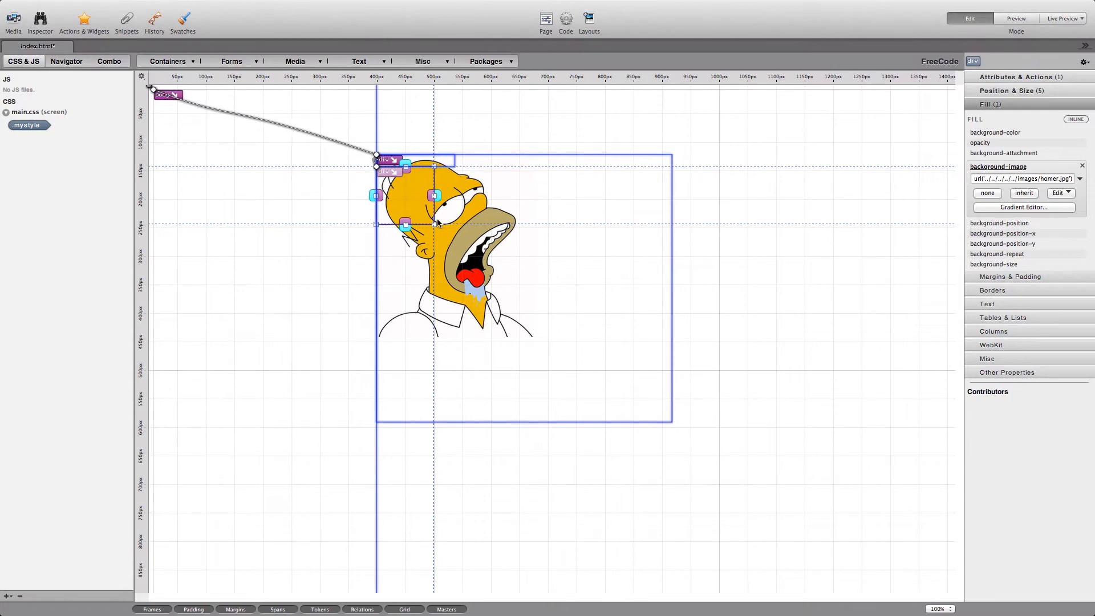
drag(435, 227, 485, 188)
click(506, 226)
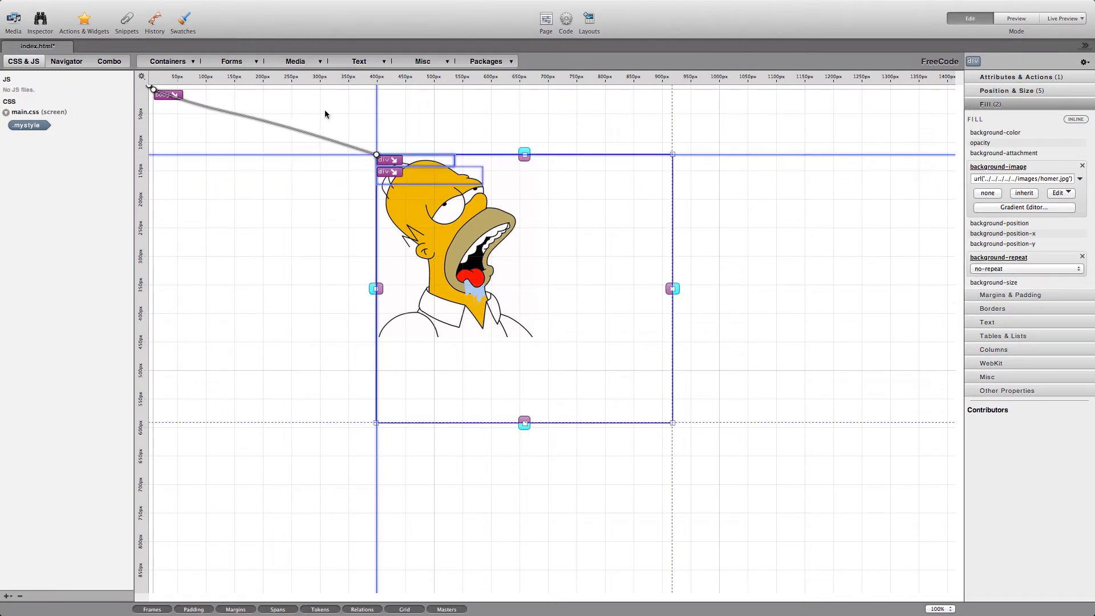
Add a third Floating Quick Div below the second, resize it to about 200 by 35 px, and reselect the Homer div.
click(188, 61)
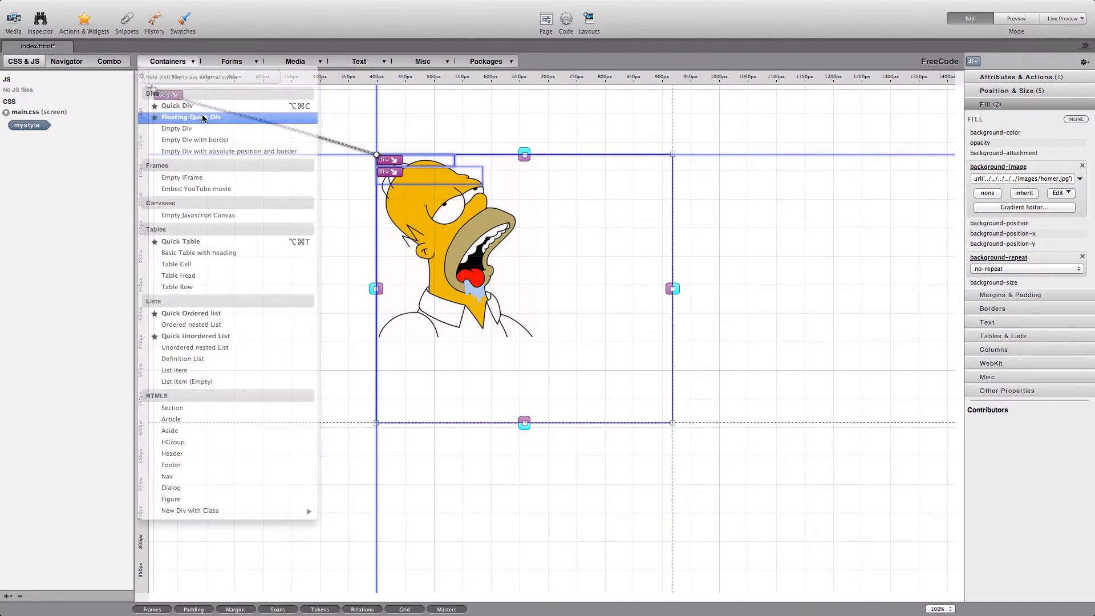
click(171, 114)
drag(436, 244, 493, 207)
click(487, 255)
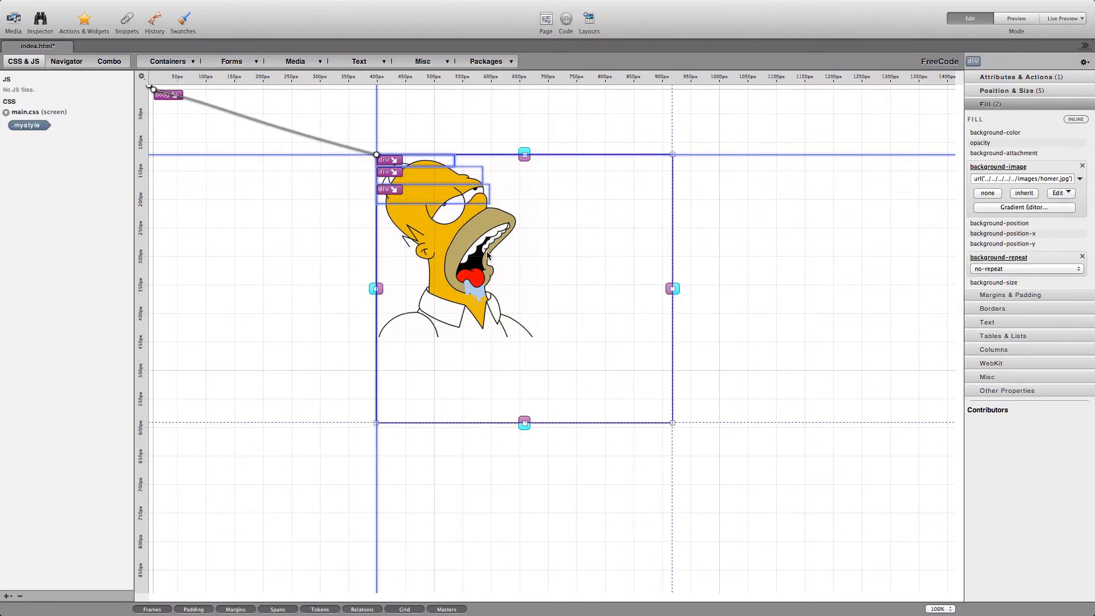
Add a fourth Floating Quick Div below the third, resize it to about 247 by 50 px, and reselect the Homer div.
click(194, 61)
click(171, 115)
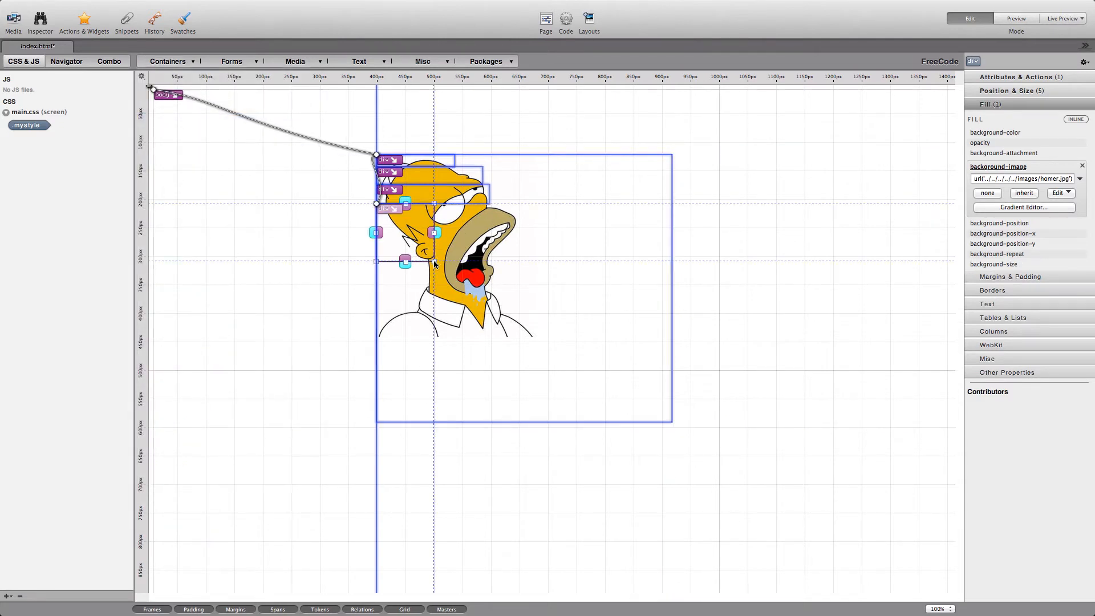
drag(434, 263, 516, 235)
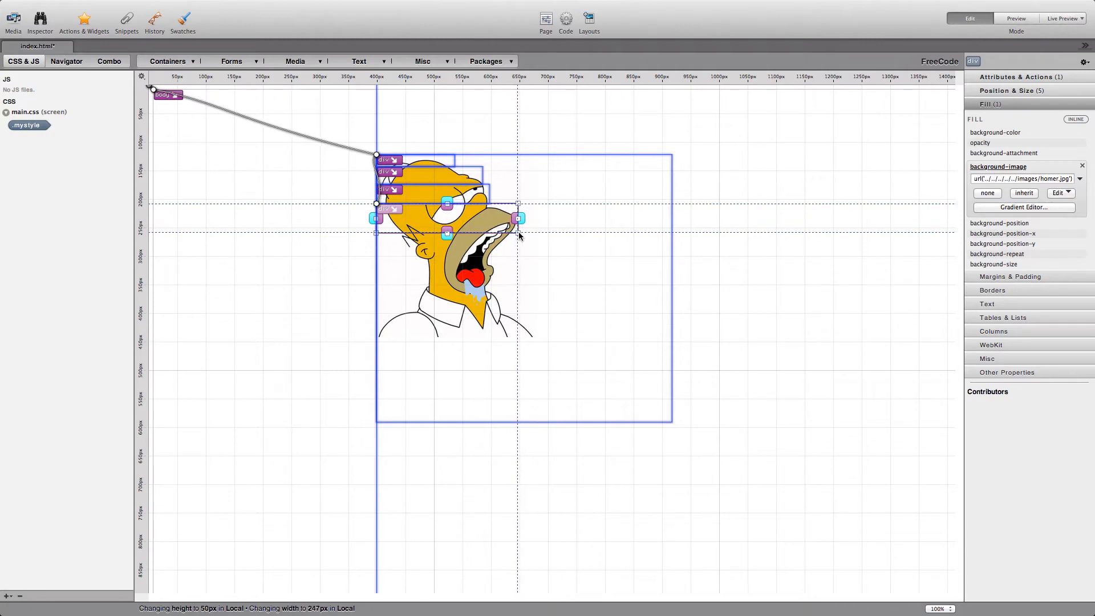
click(504, 266)
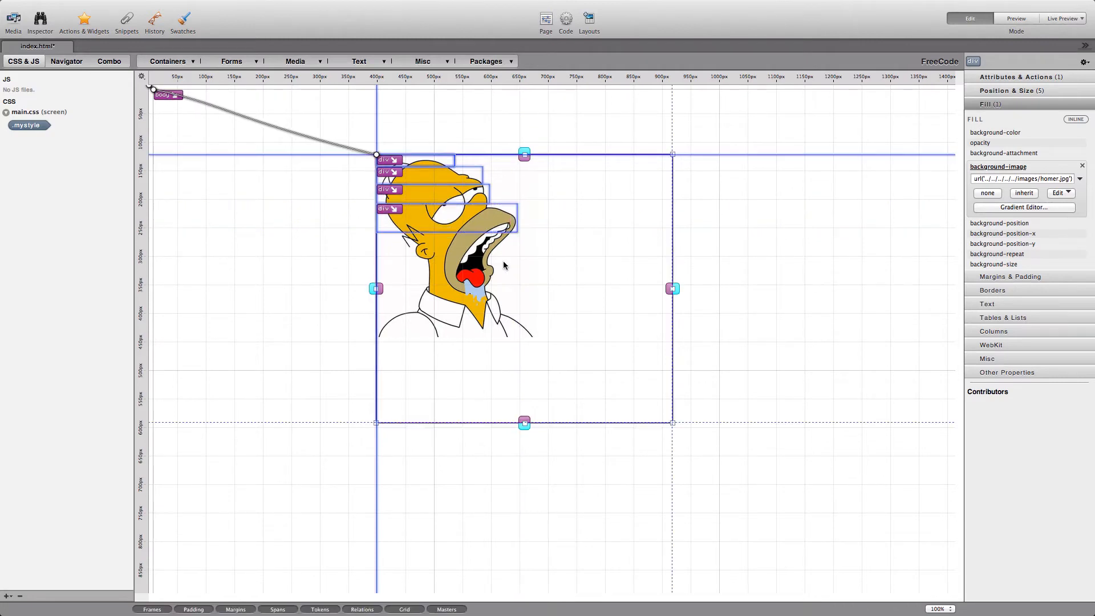
Add a fifth Floating Quick Div below the fourth, resize it to about 228 by 30 px, and reselect the Homer div.
click(183, 65)
click(199, 117)
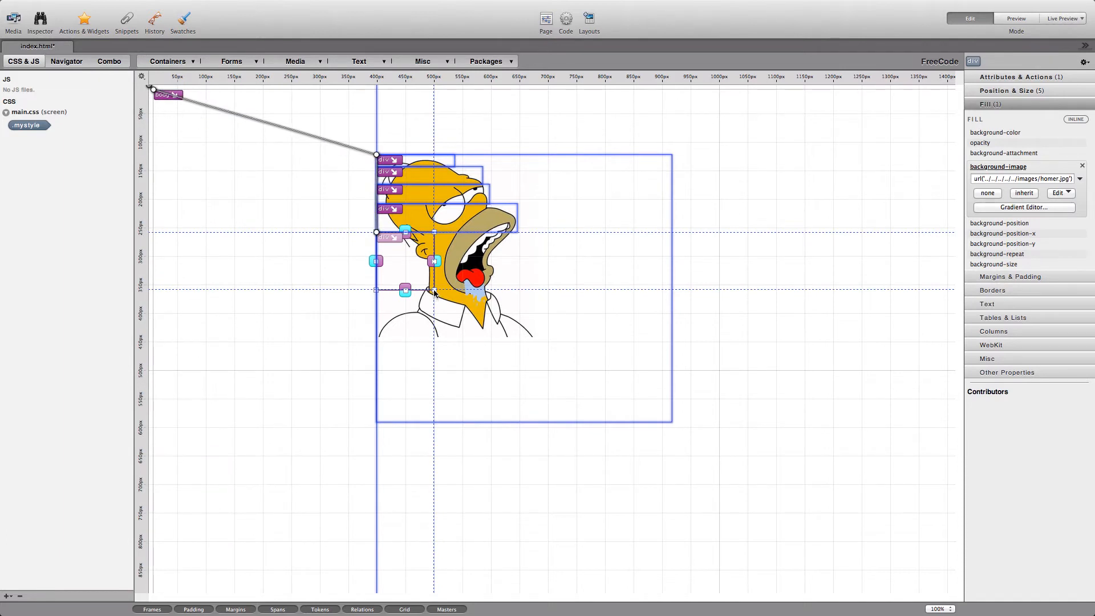
drag(482, 280, 508, 252)
click(500, 275)
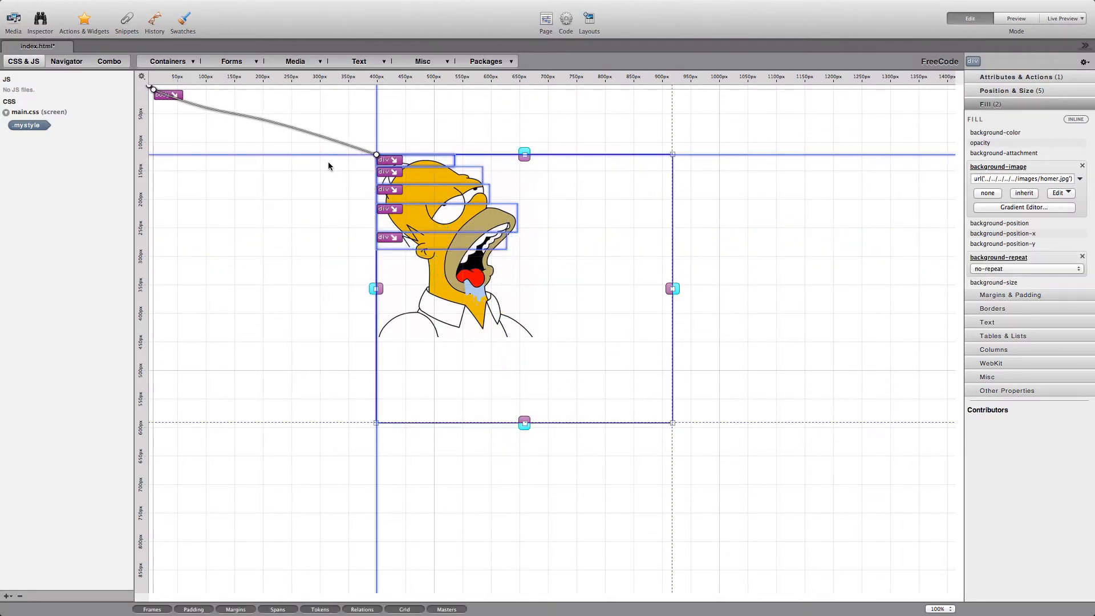
Add a sixth Floating Quick Div below the fifth, resize it to about 204 by 70 px, and reselect the Homer div.
click(190, 65)
click(207, 114)
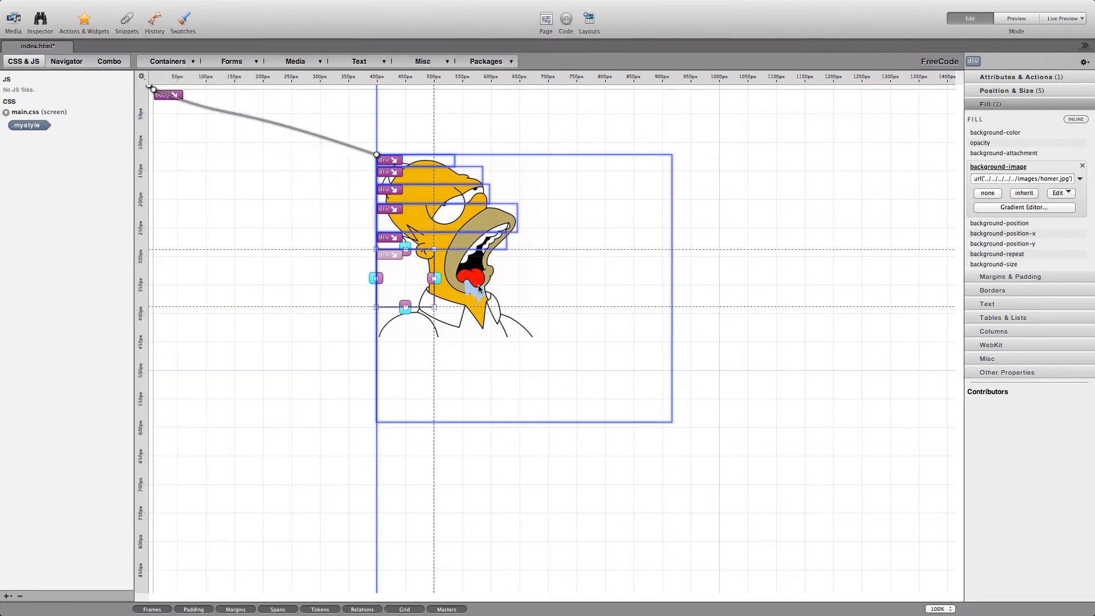
drag(438, 309, 495, 295)
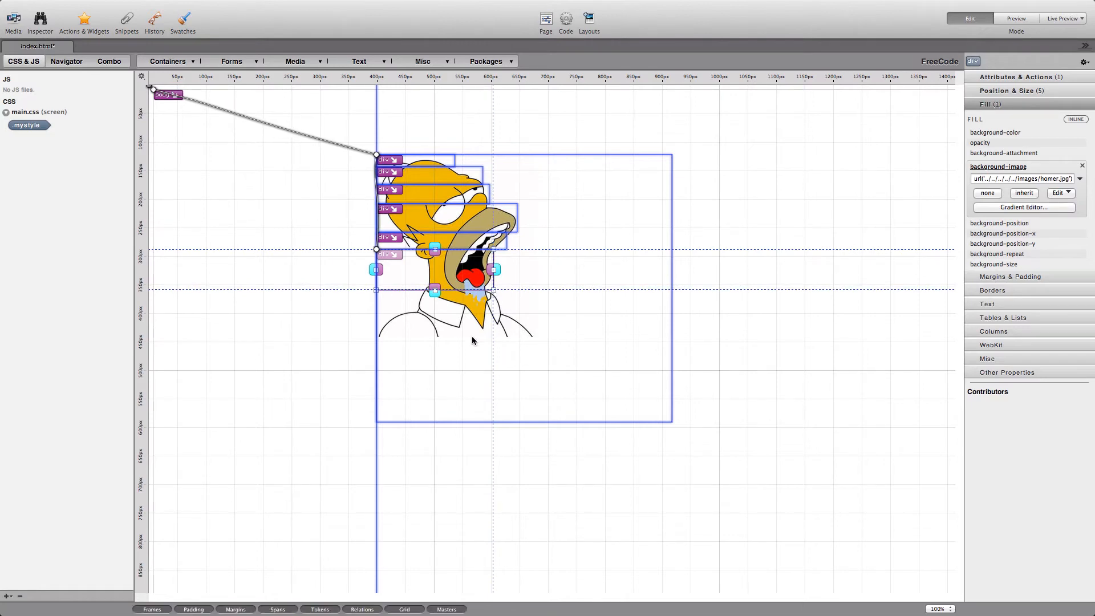
click(456, 347)
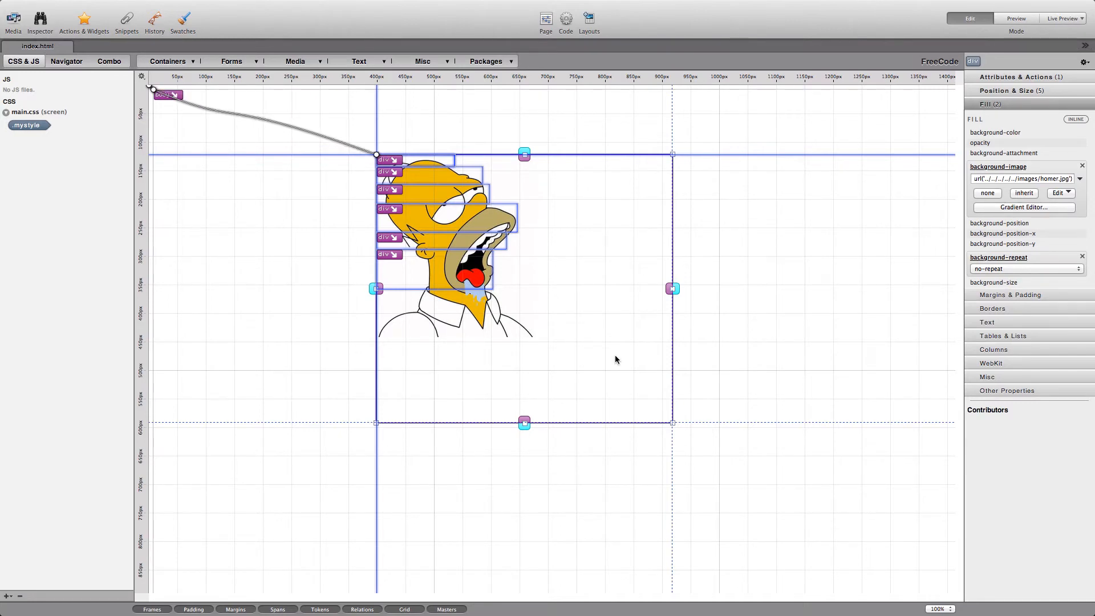
Show the page code and paste the Lorem ipsum paragraphs after the last inner div, inside the Homer div.
click(565, 23)
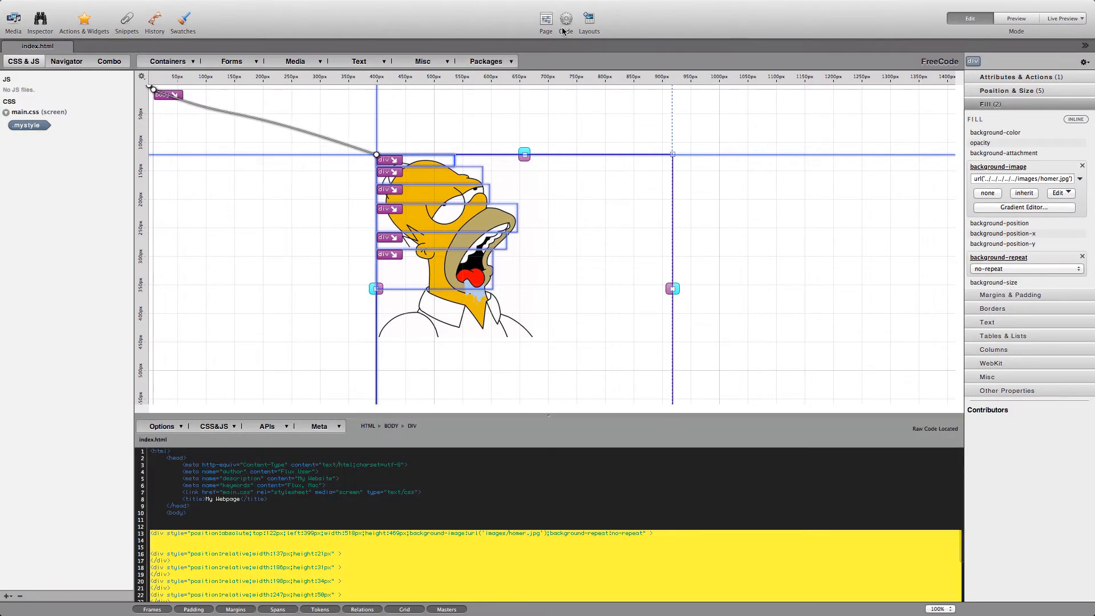
scroll(495, 514, down, 4)
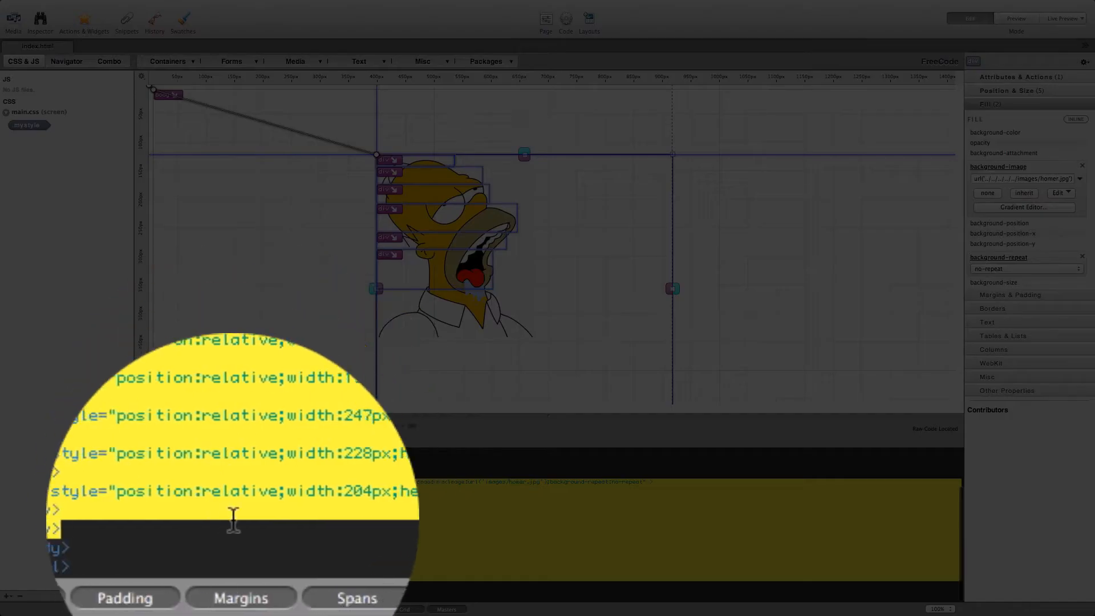
click(183, 513)
key(Return)
key(Return)
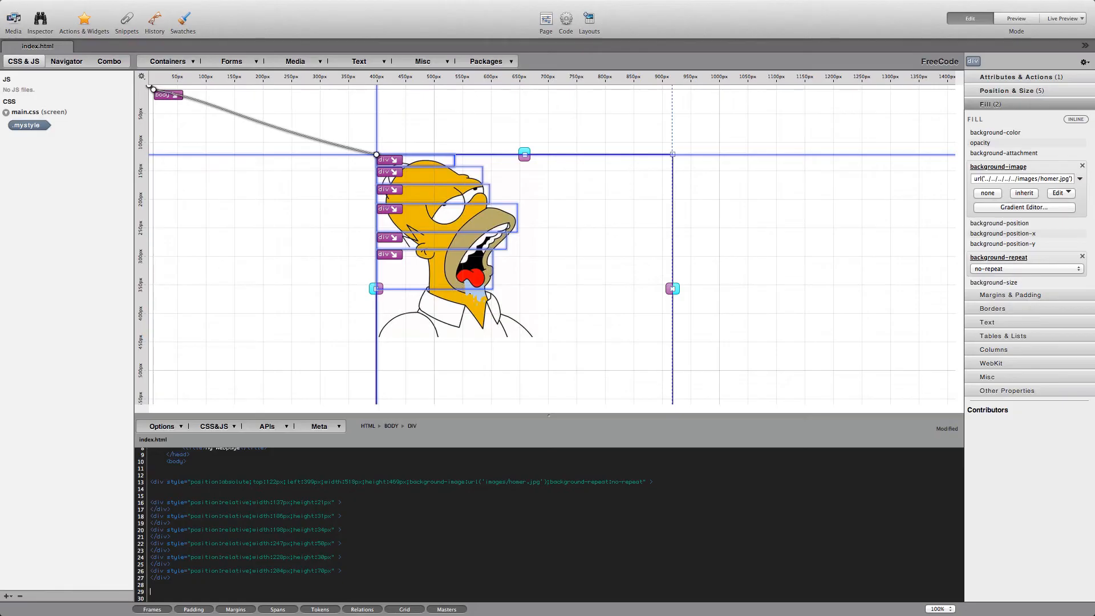
key(super+v)
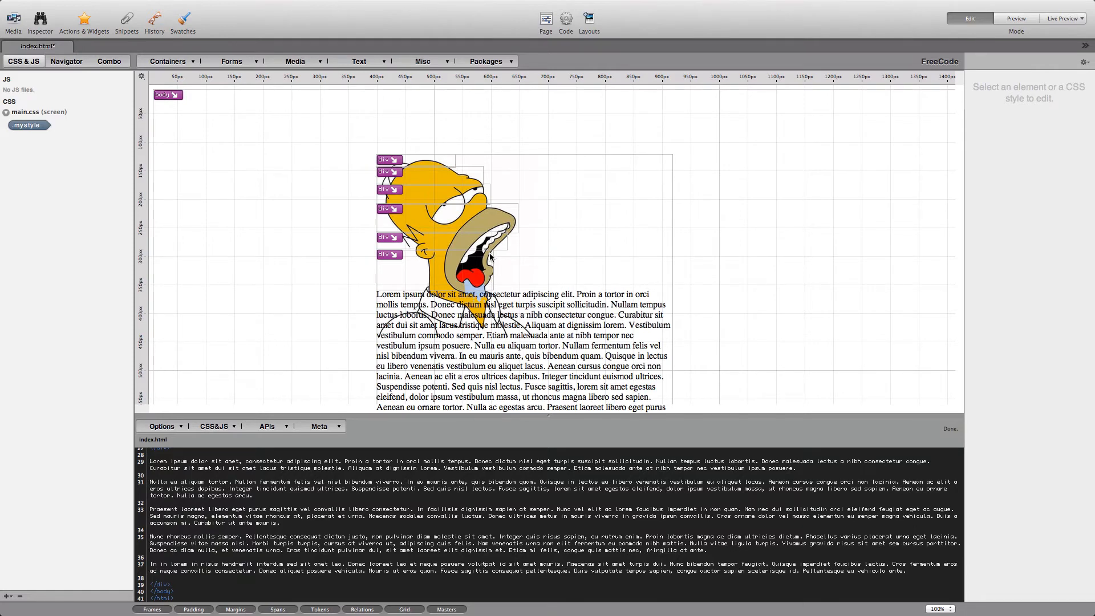
Set the sixth inner div, beside Homer's chin, to float left.
click(485, 272)
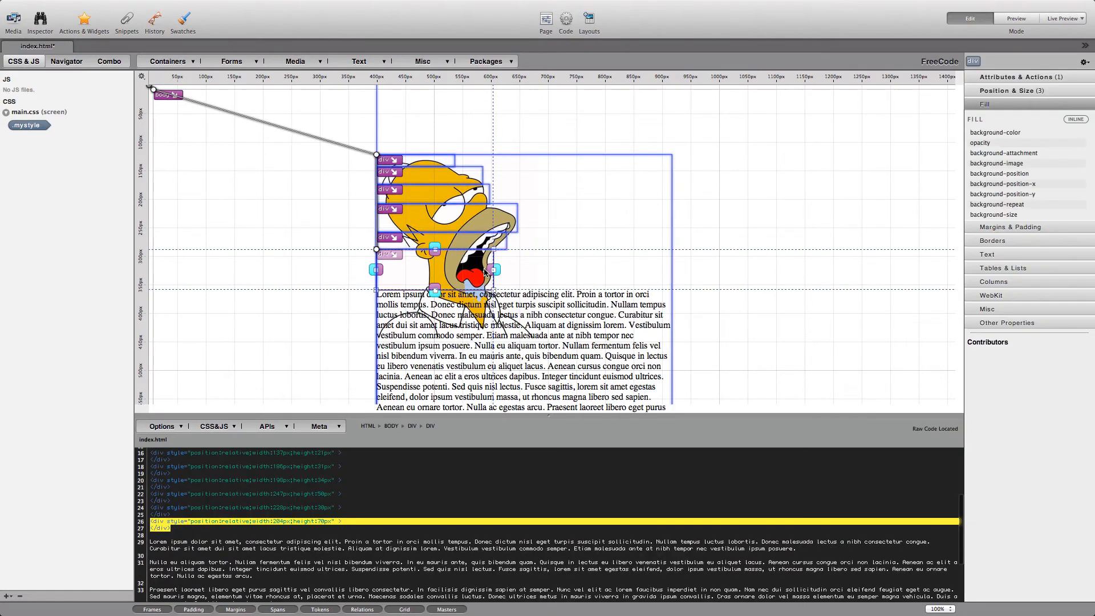
click(1022, 90)
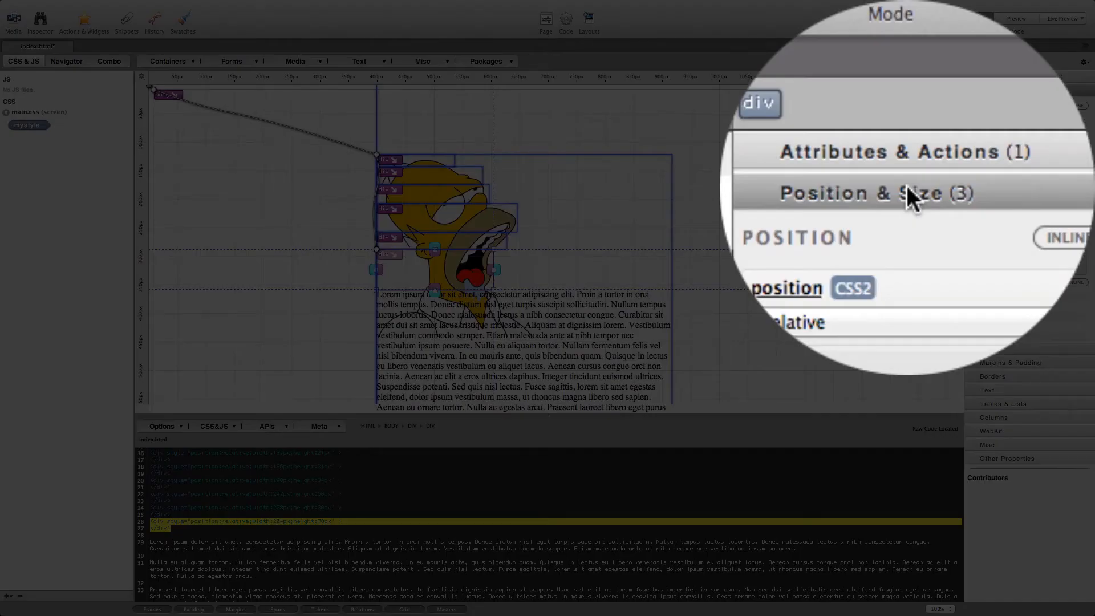
click(905, 183)
click(906, 195)
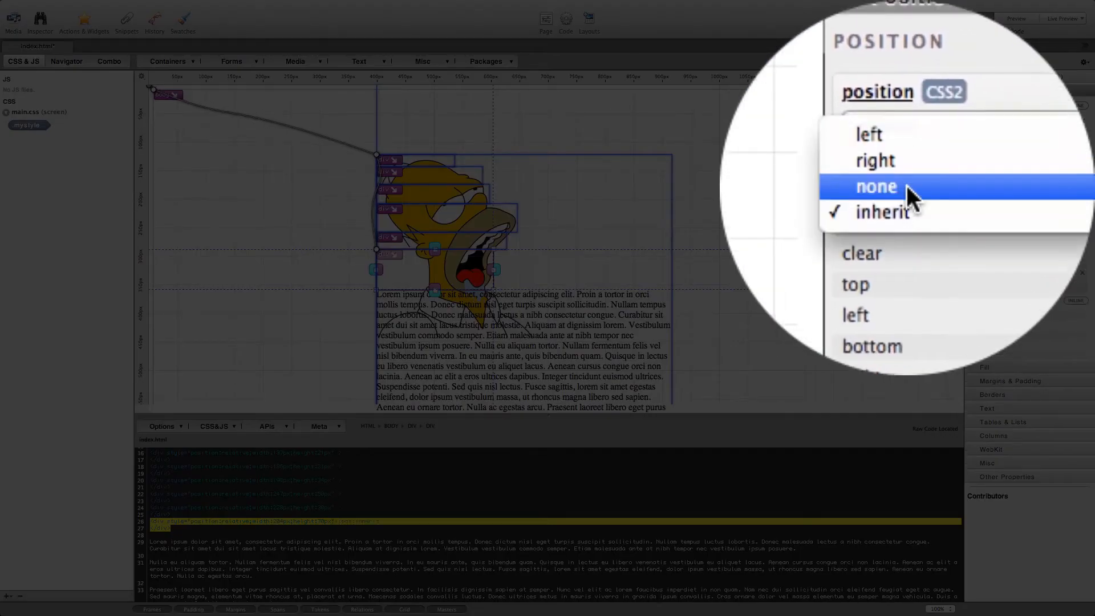
click(907, 196)
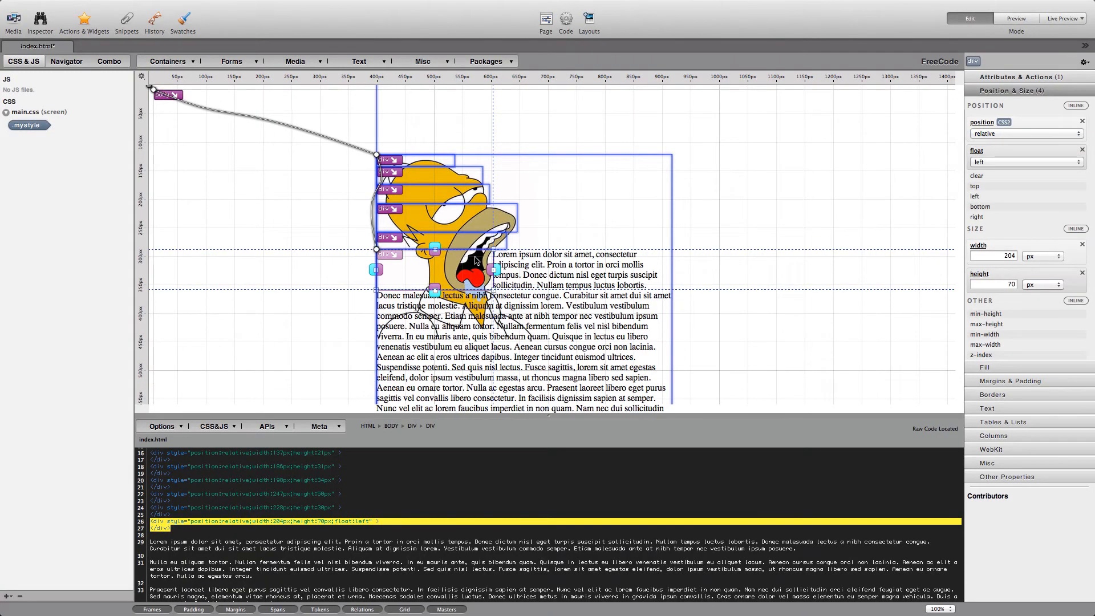
Set the fifth inner div, across Homer's mouth, to float left.
click(469, 244)
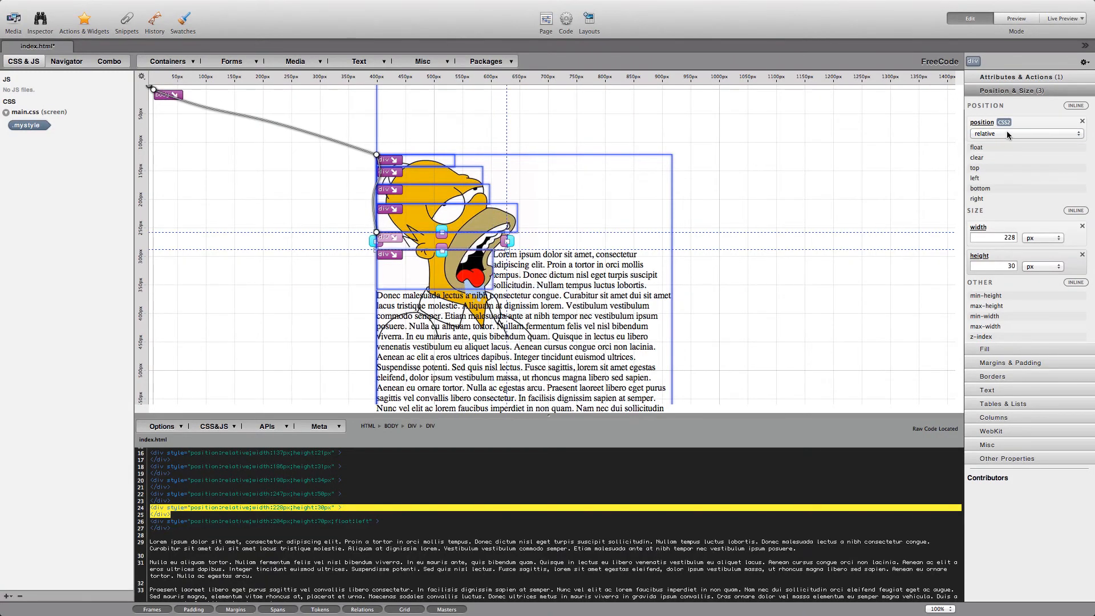
click(982, 149)
click(994, 163)
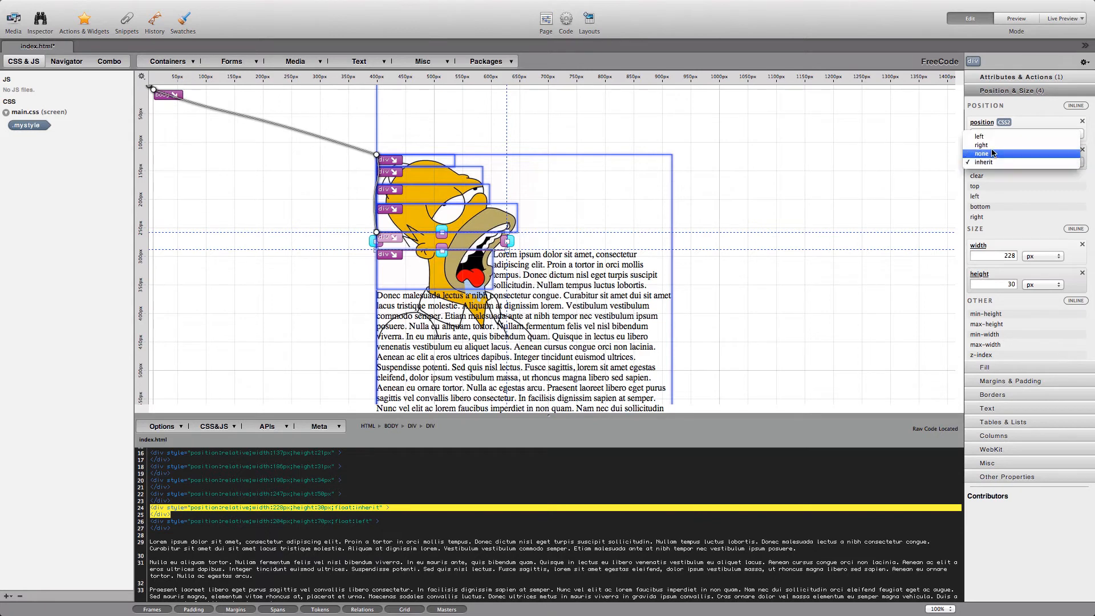
click(980, 137)
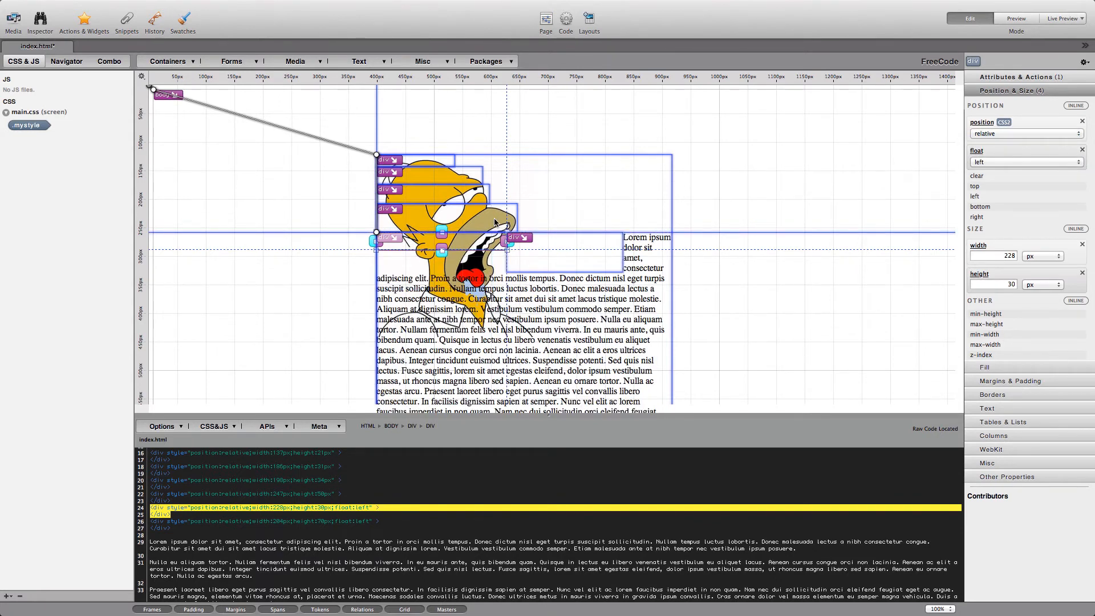
Add a clear property to the fifth inner div and set it to both.
click(523, 262)
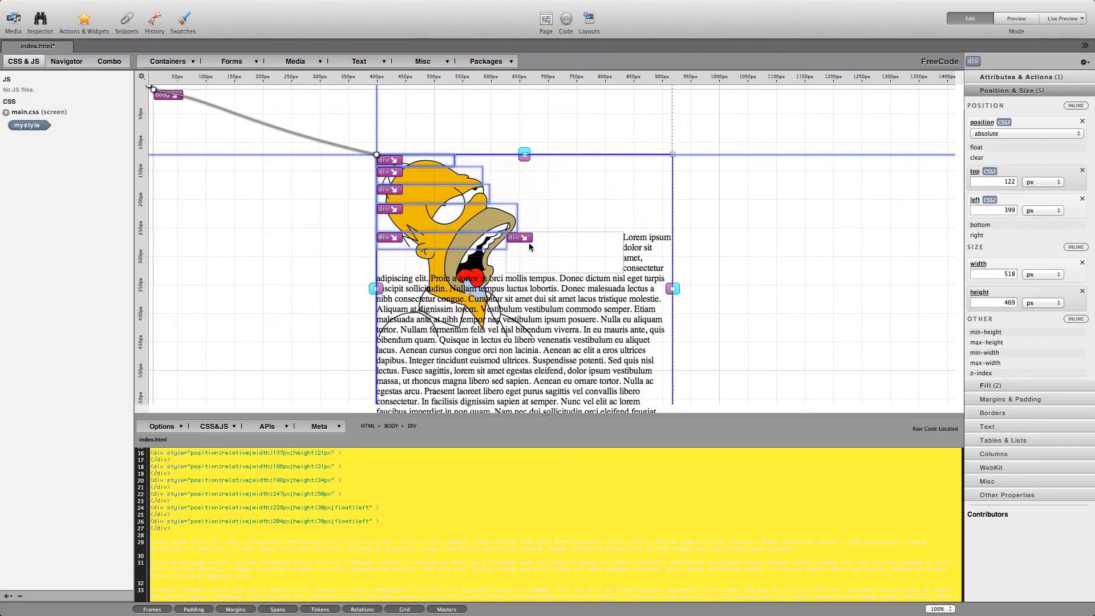
click(529, 242)
click(484, 246)
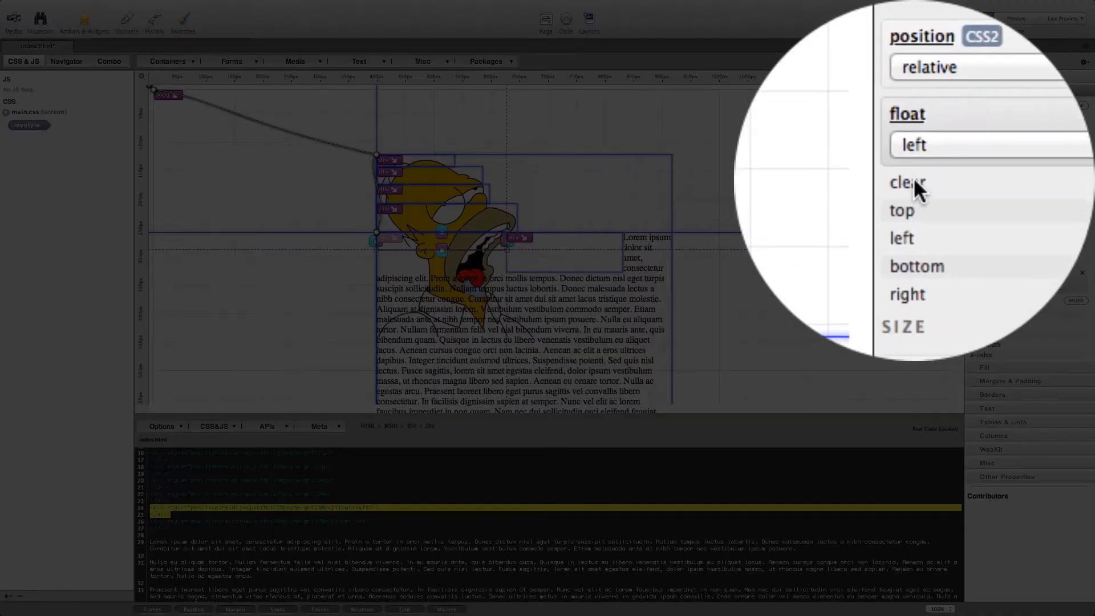
click(980, 176)
click(915, 192)
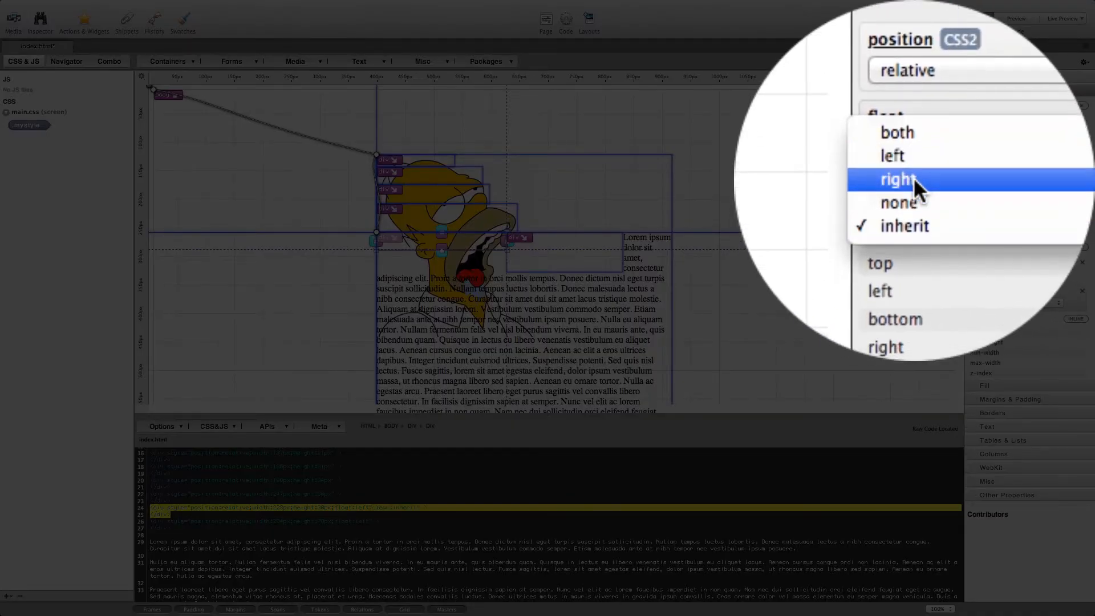
click(916, 183)
click(914, 195)
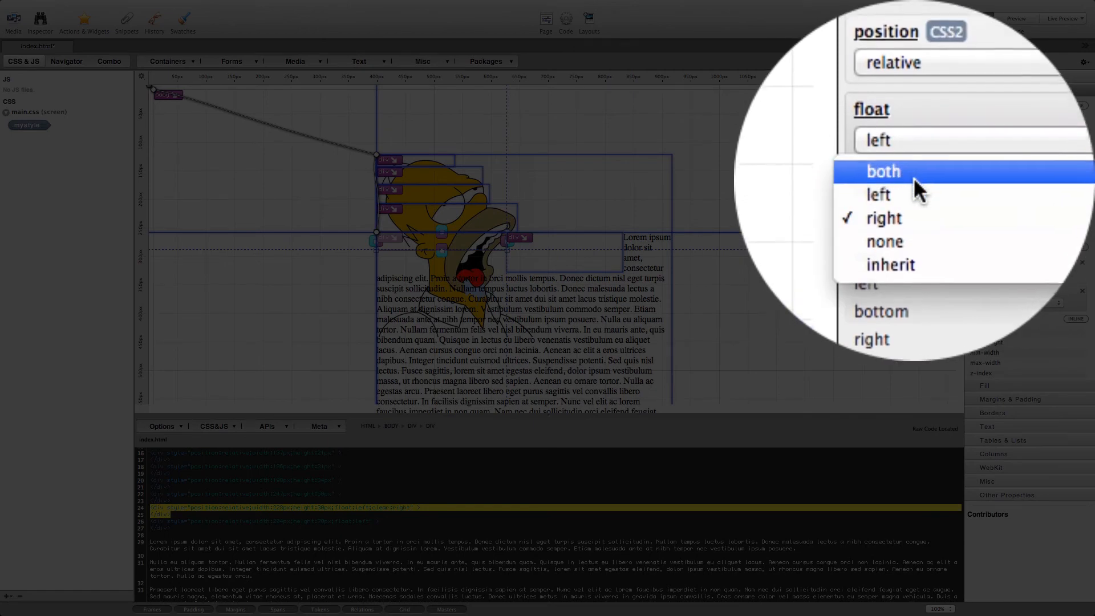
click(914, 179)
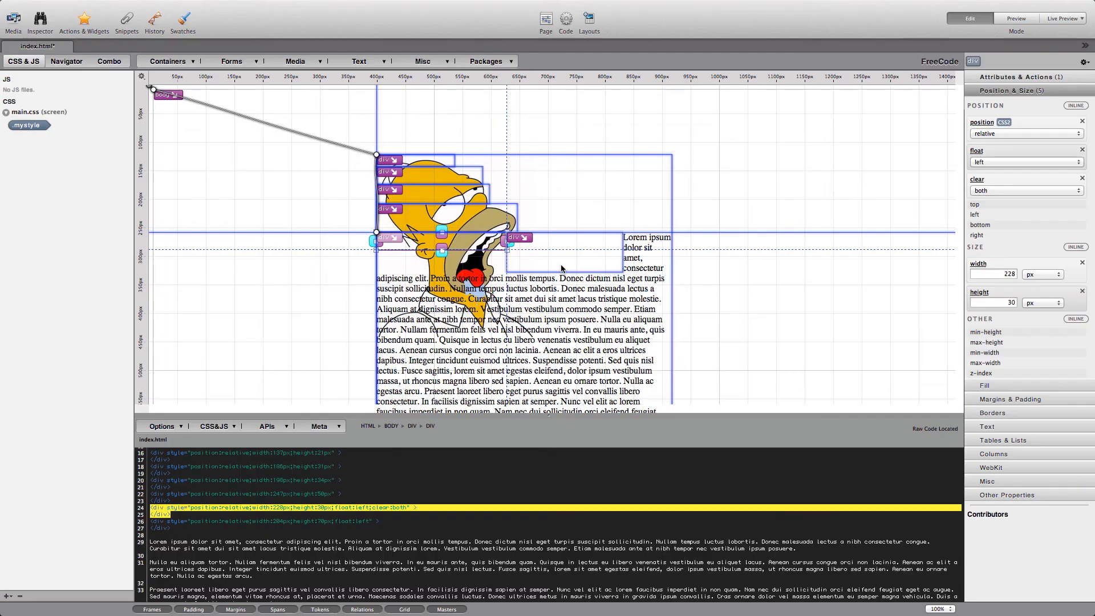
Add a clear property to the sixth inner div and set it to both.
click(561, 268)
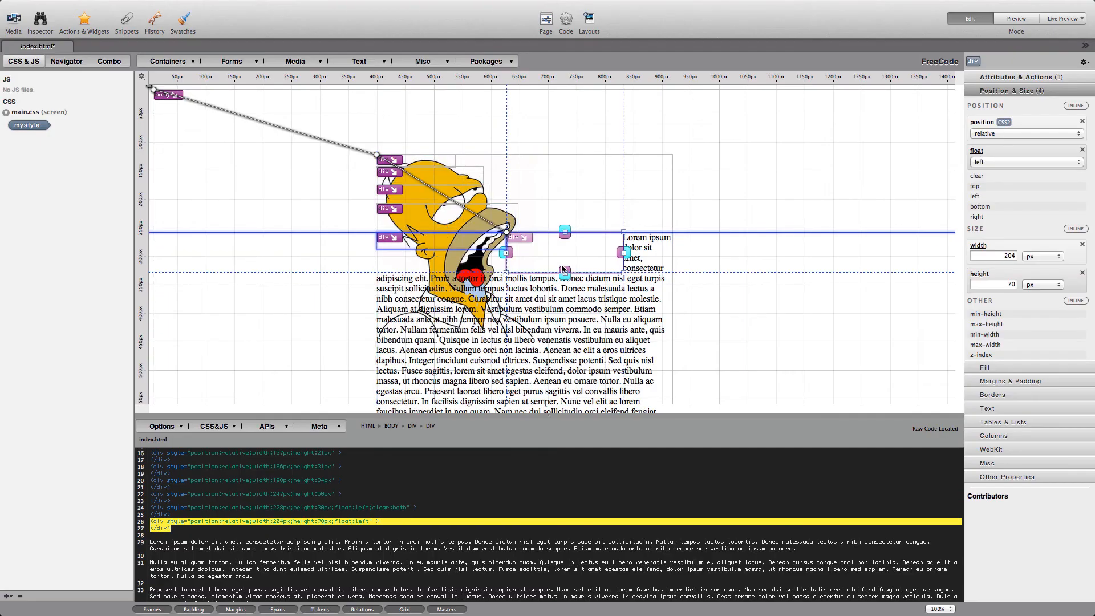
click(980, 178)
click(980, 190)
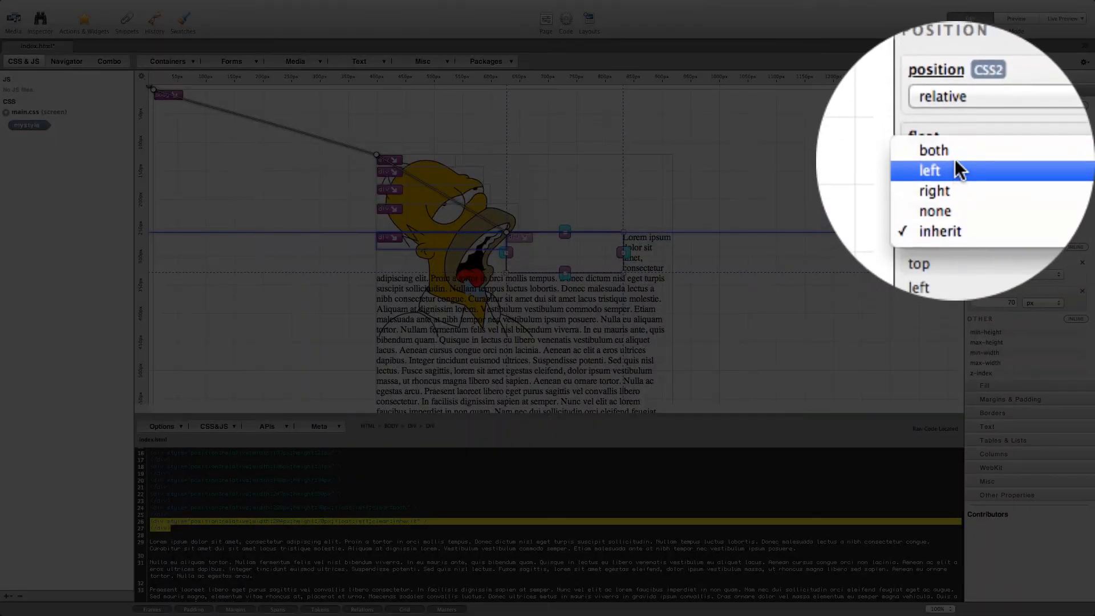
click(955, 156)
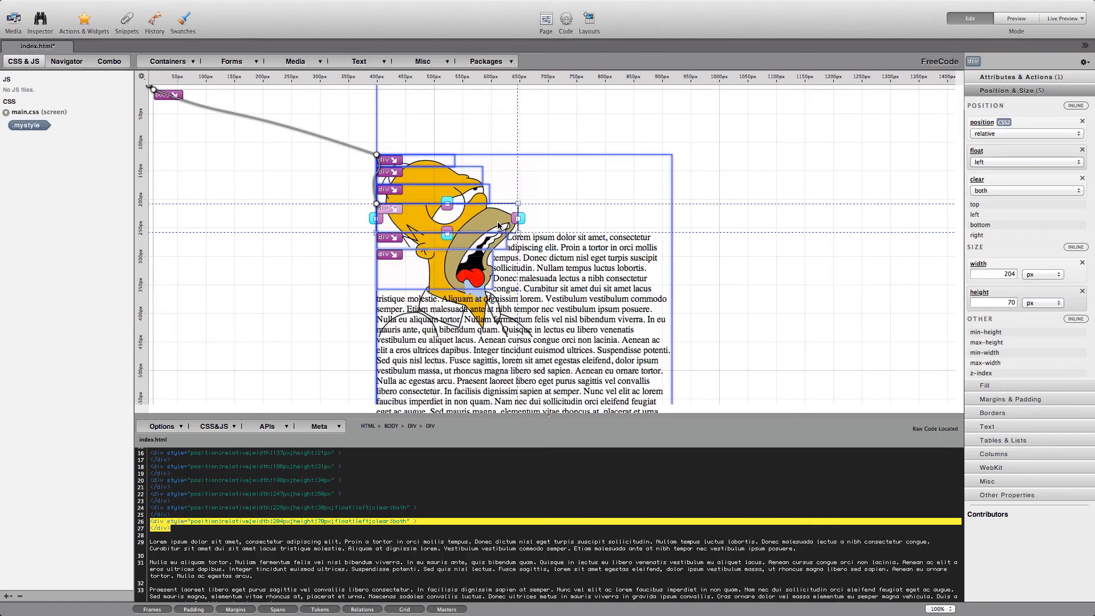
Set the fourth inner div, across Homer's upper lip, to float left.
click(498, 225)
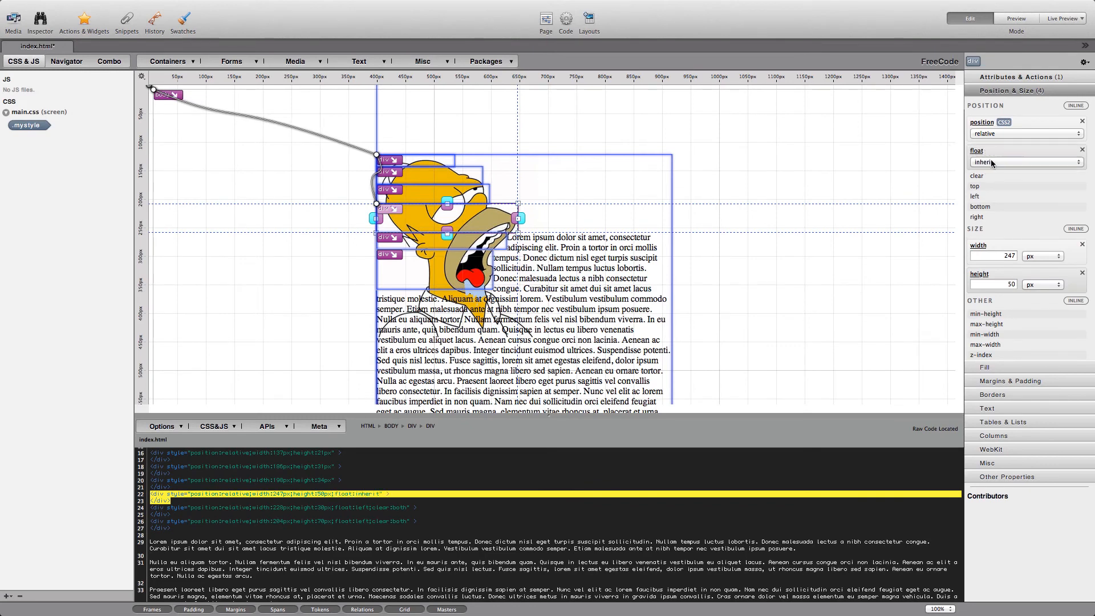
click(986, 162)
click(989, 138)
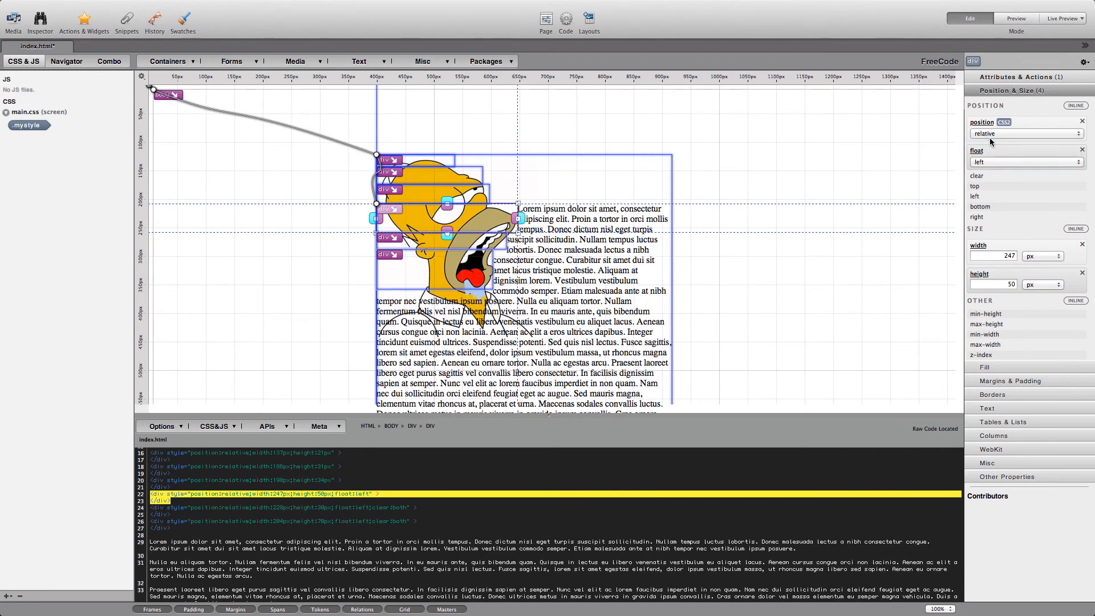
Set the third inner div, across Homer's eyes, to float left with clear set to both.
click(466, 195)
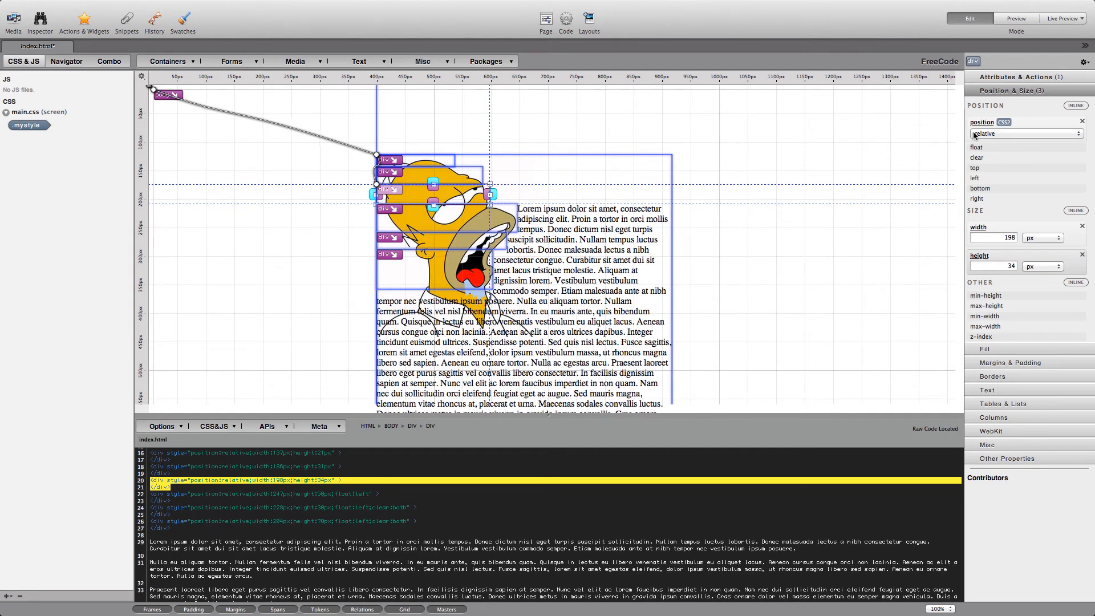
click(994, 154)
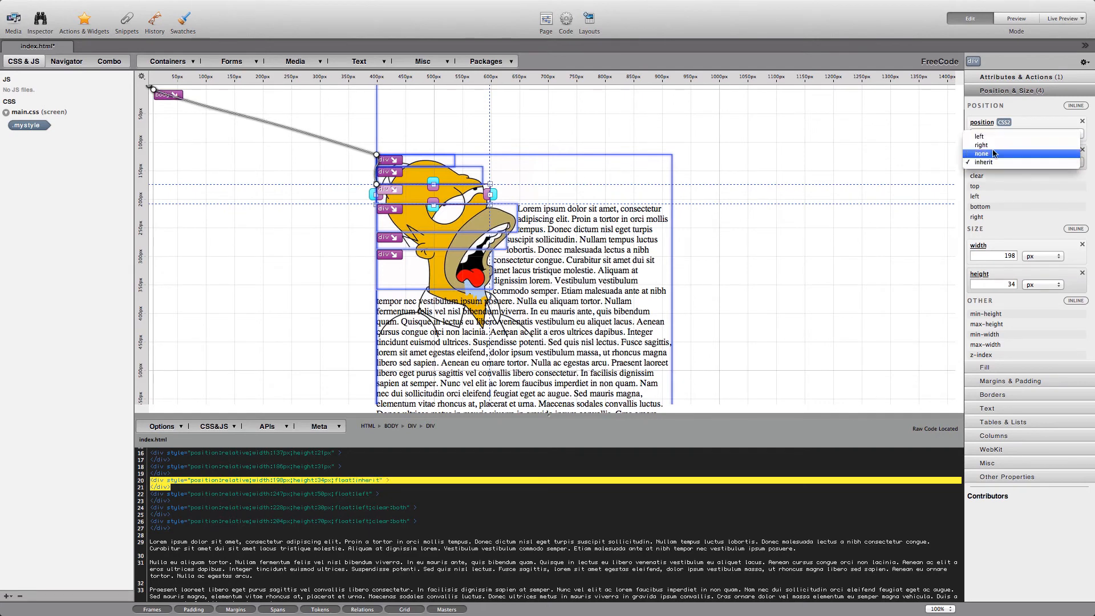
click(990, 135)
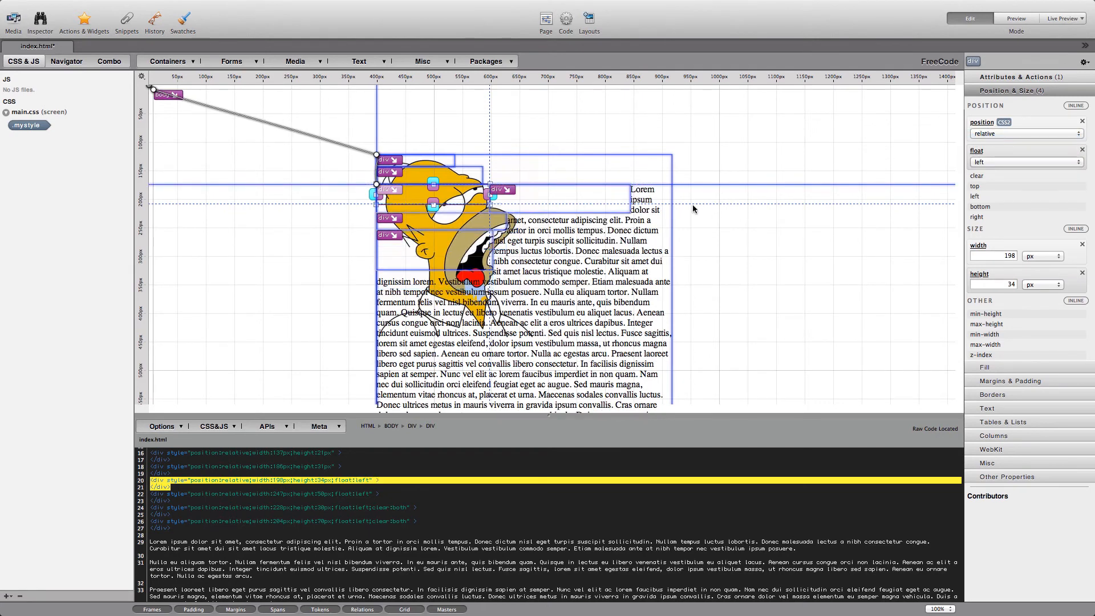
click(984, 177)
click(993, 189)
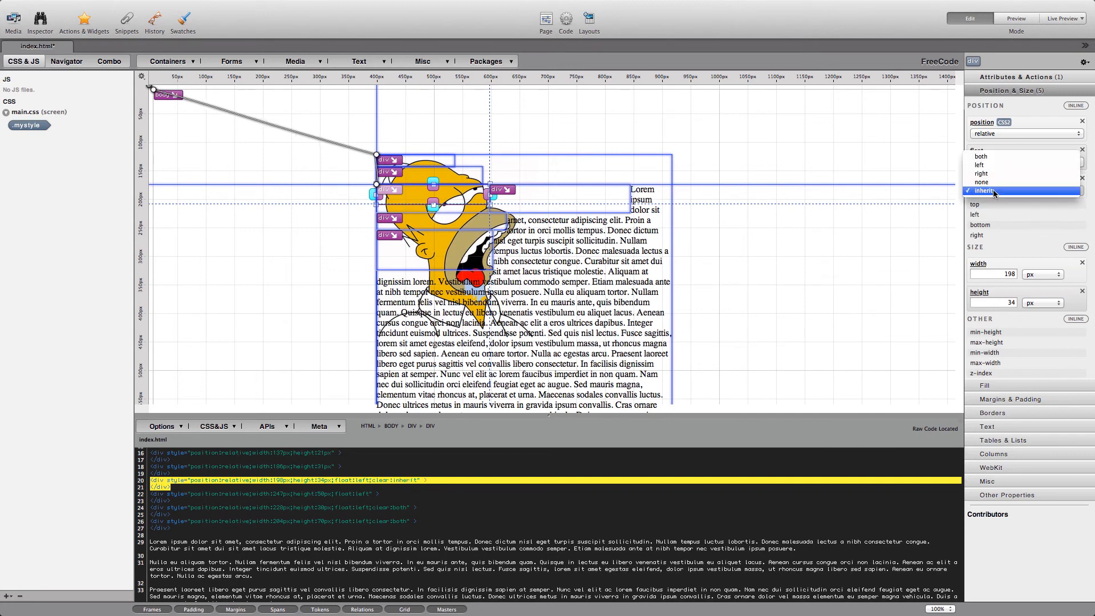
click(989, 156)
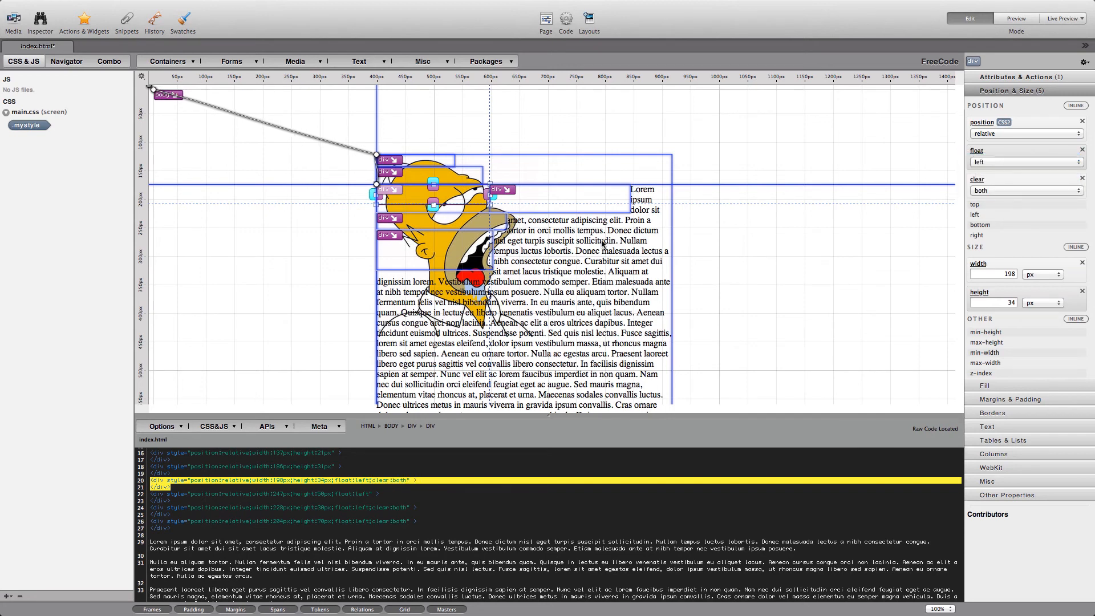
click(476, 221)
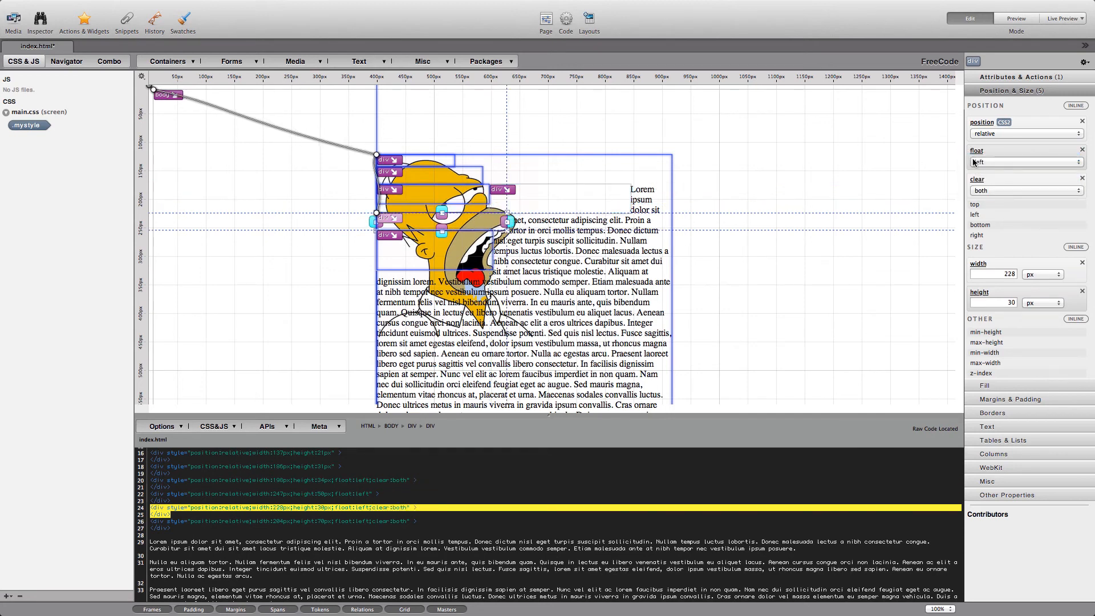
Add a clear property to the fourth inner div, across Homer's upper lip, and set it to both.
click(473, 199)
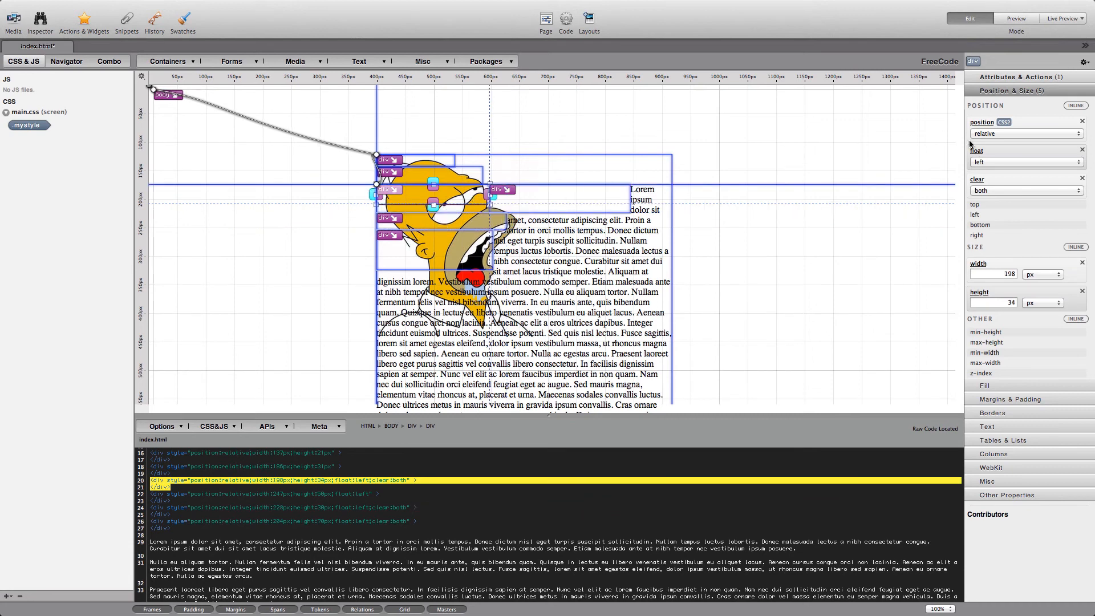
click(600, 190)
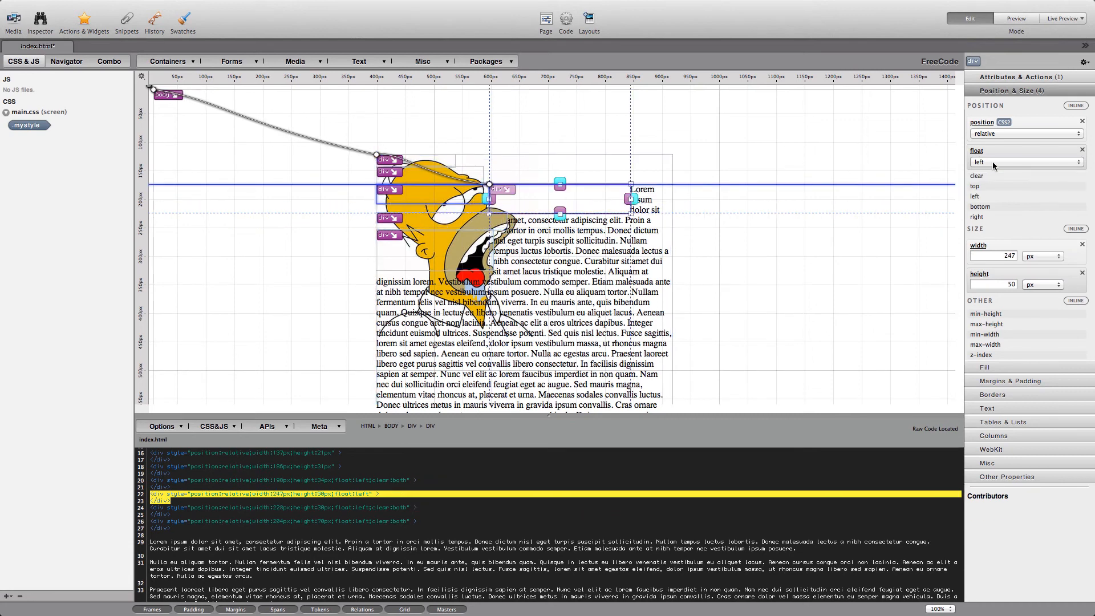
click(978, 177)
click(998, 194)
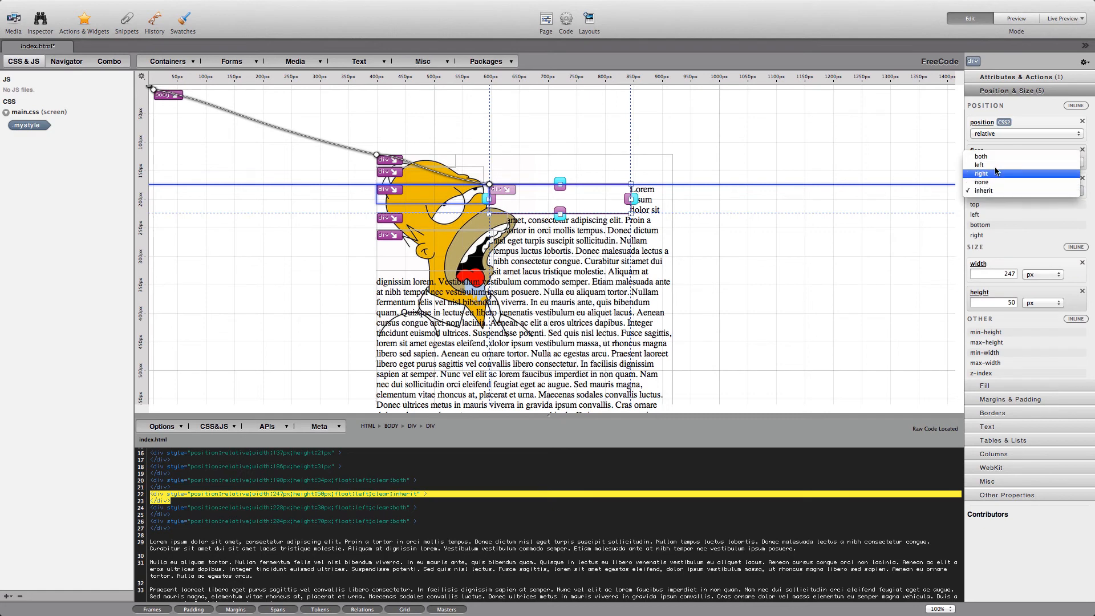
click(993, 158)
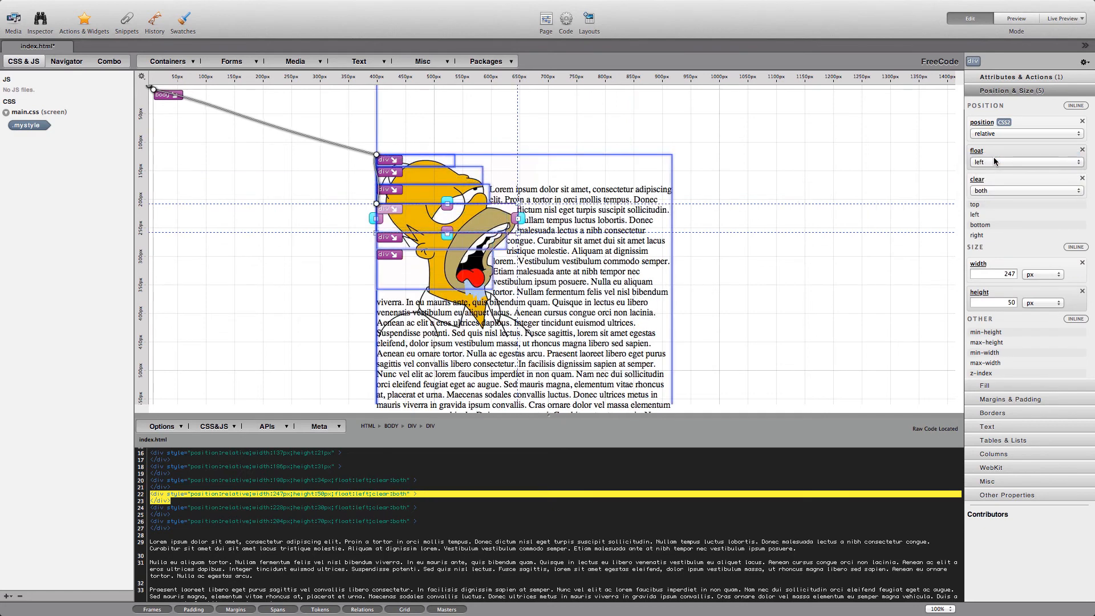
Give the second inner div, across Homer's forehead, clear set to both and float set to left.
click(465, 181)
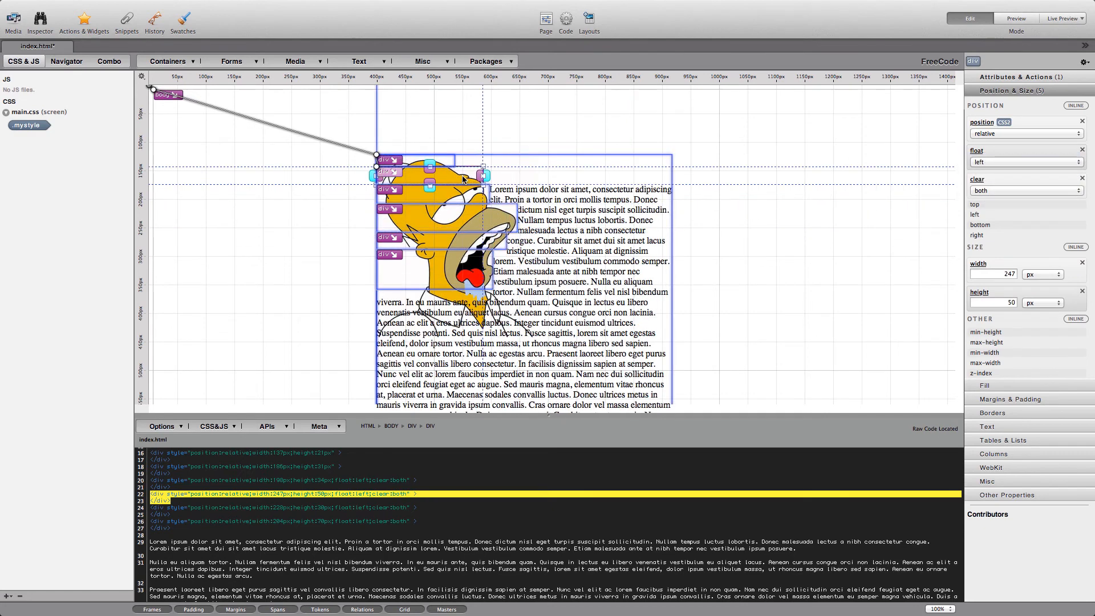
click(977, 160)
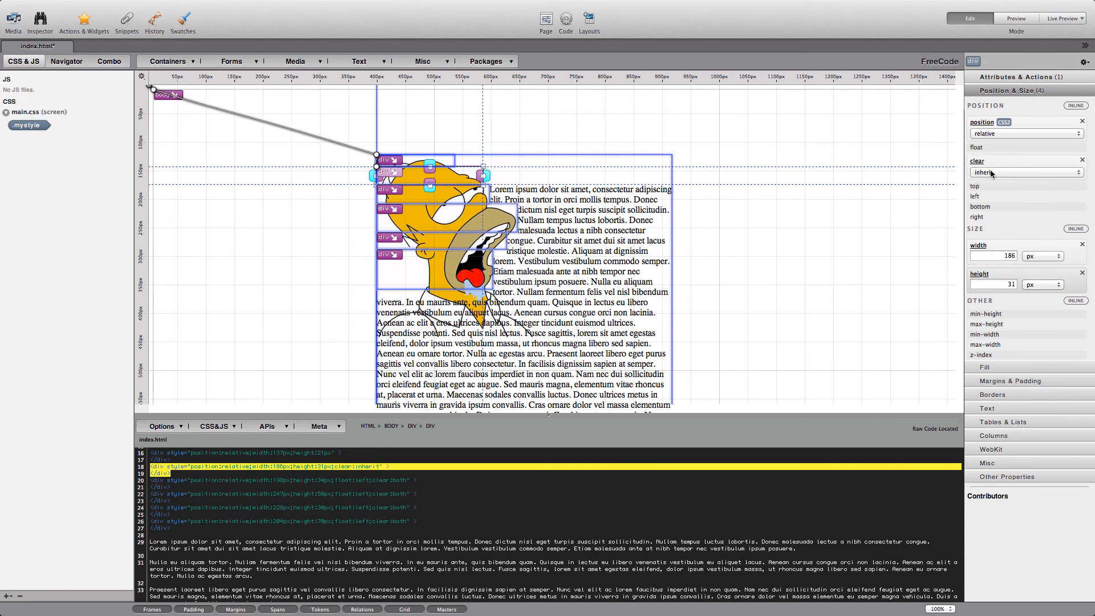
click(993, 173)
click(986, 139)
key(Up)
click(979, 149)
click(990, 162)
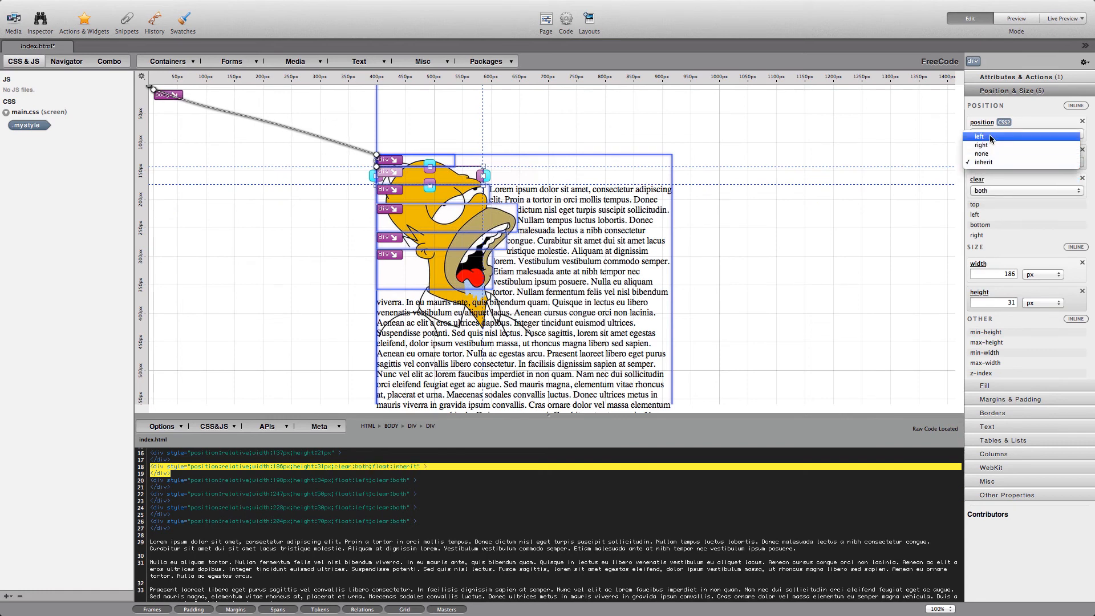
click(989, 137)
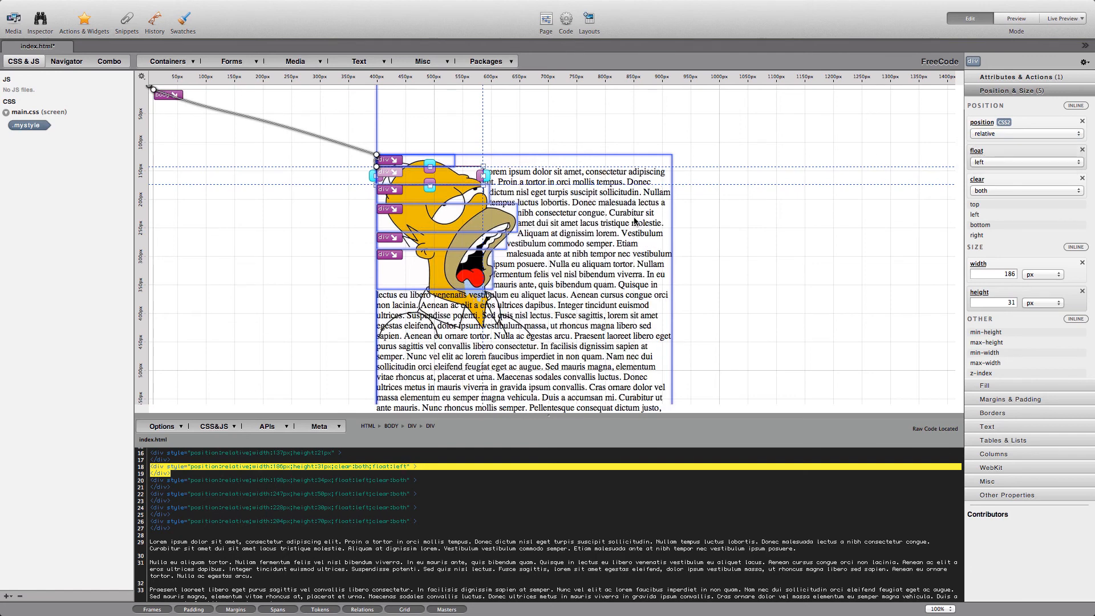
Give the first inner div, at the crown of Homer's head, clear set to both and float set to left.
click(444, 161)
click(979, 158)
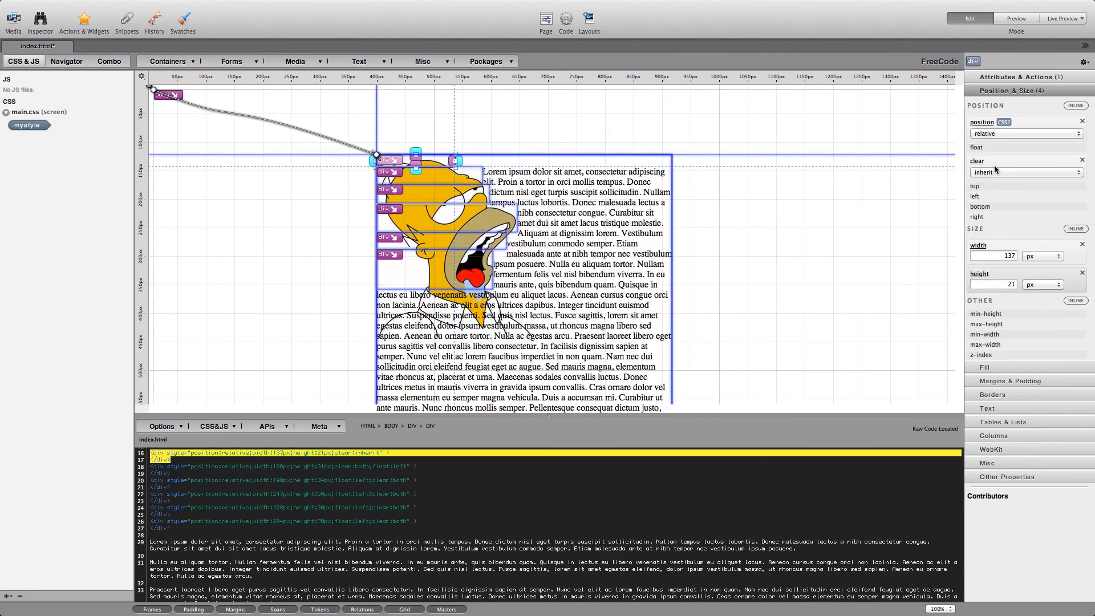
click(997, 171)
click(991, 138)
click(977, 148)
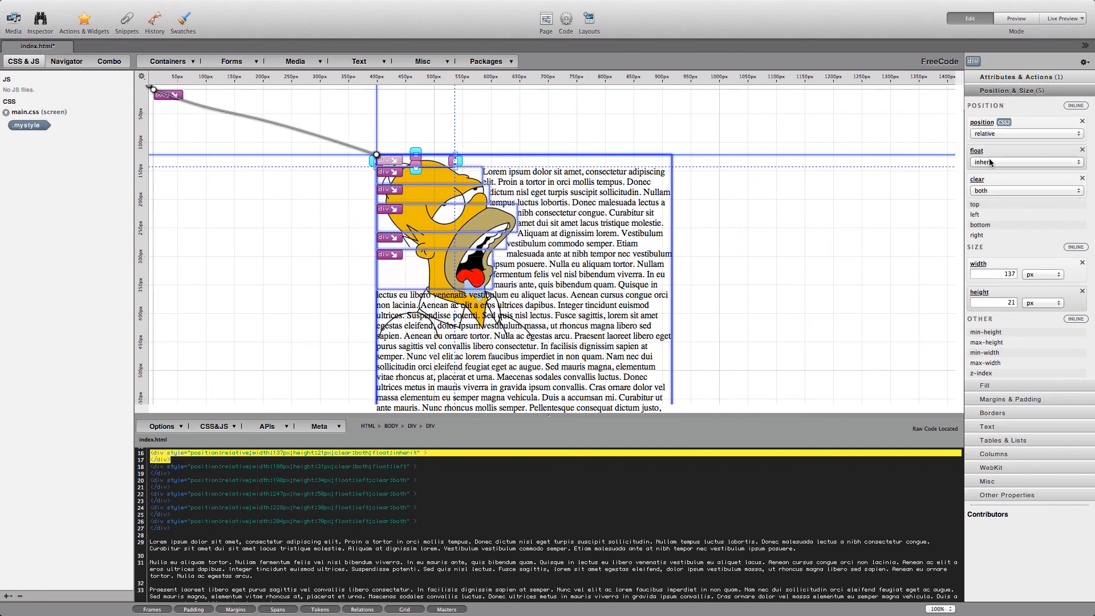
click(990, 163)
click(989, 138)
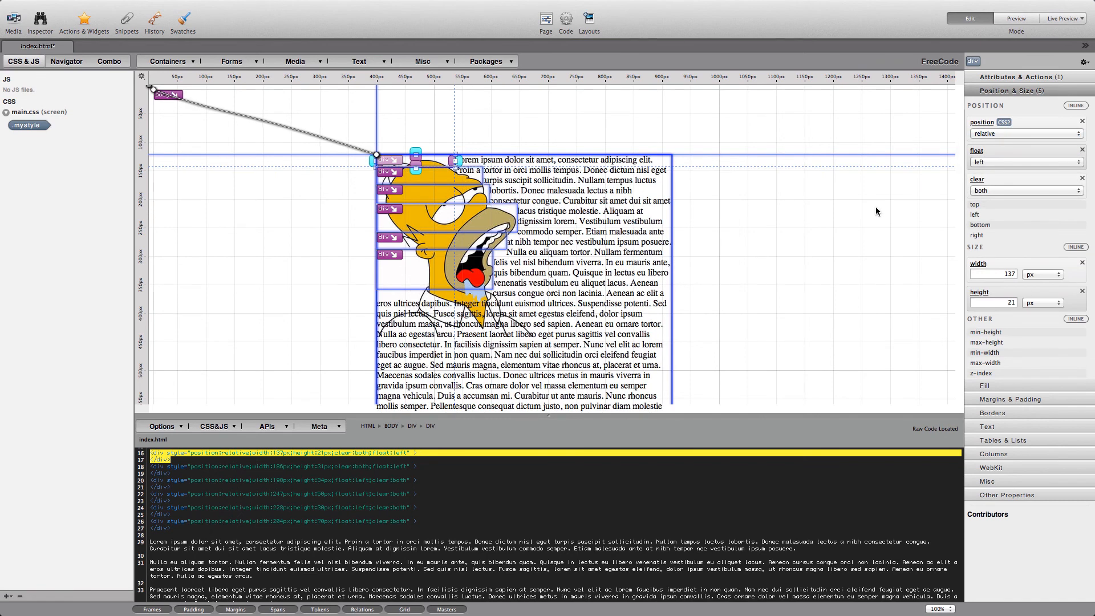
Preview the page to examine how the text wraps around Homer, and return to editing.
click(819, 258)
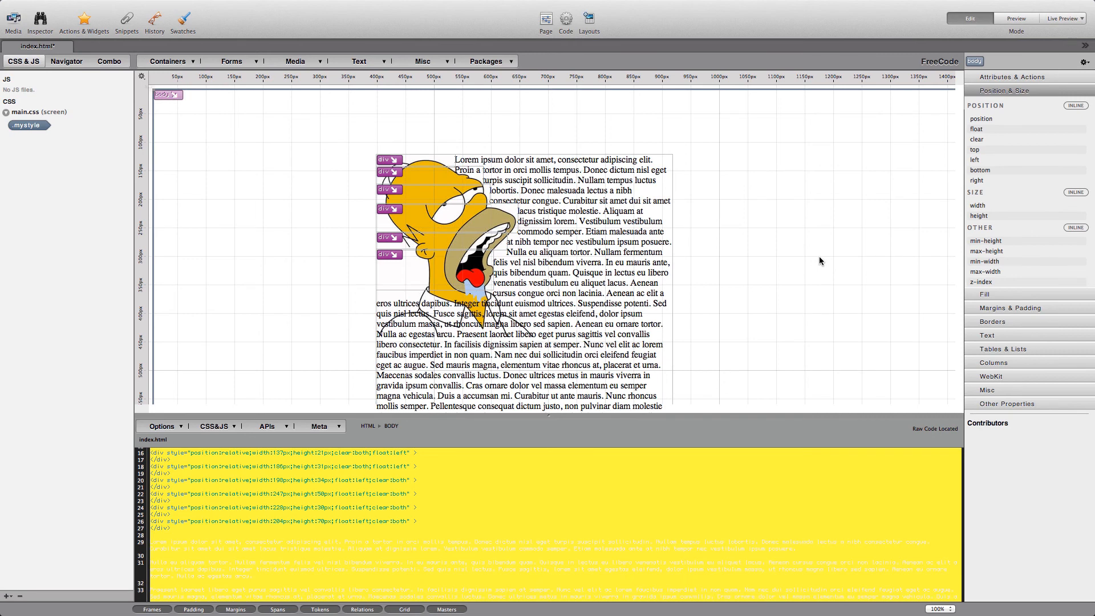
key(super+p)
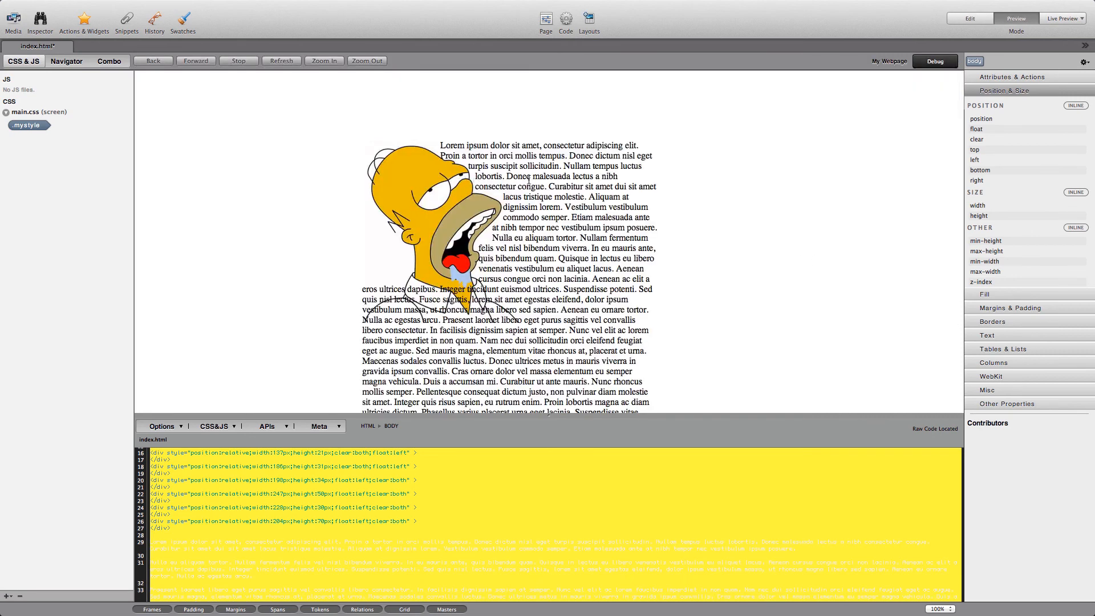
key(super+e)
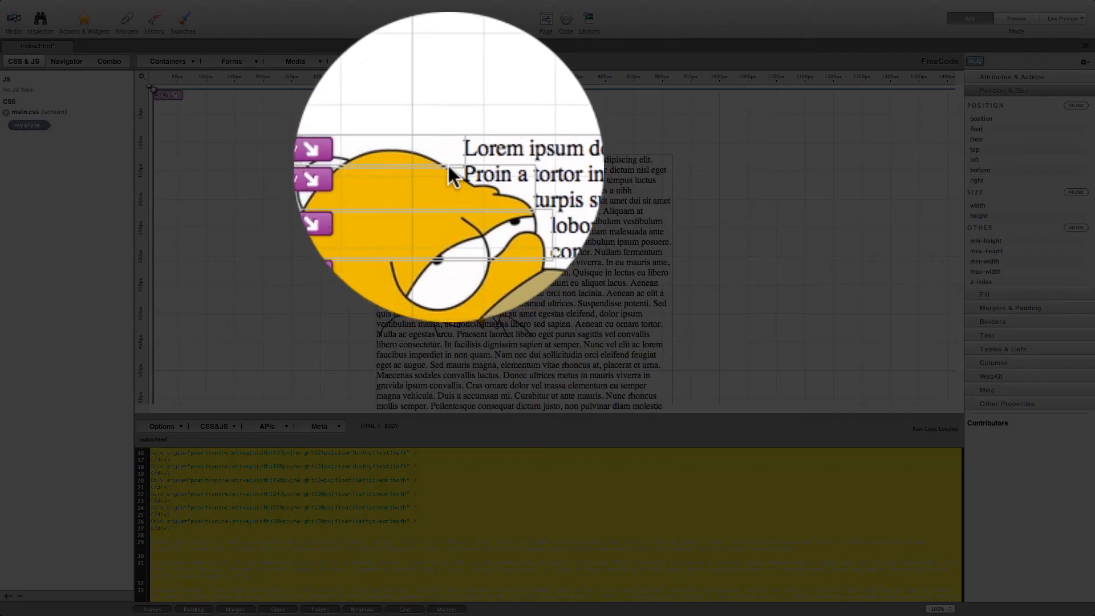
Widen the first inner div, at the crown of Homer's head, to 157 px and preview the page.
click(443, 152)
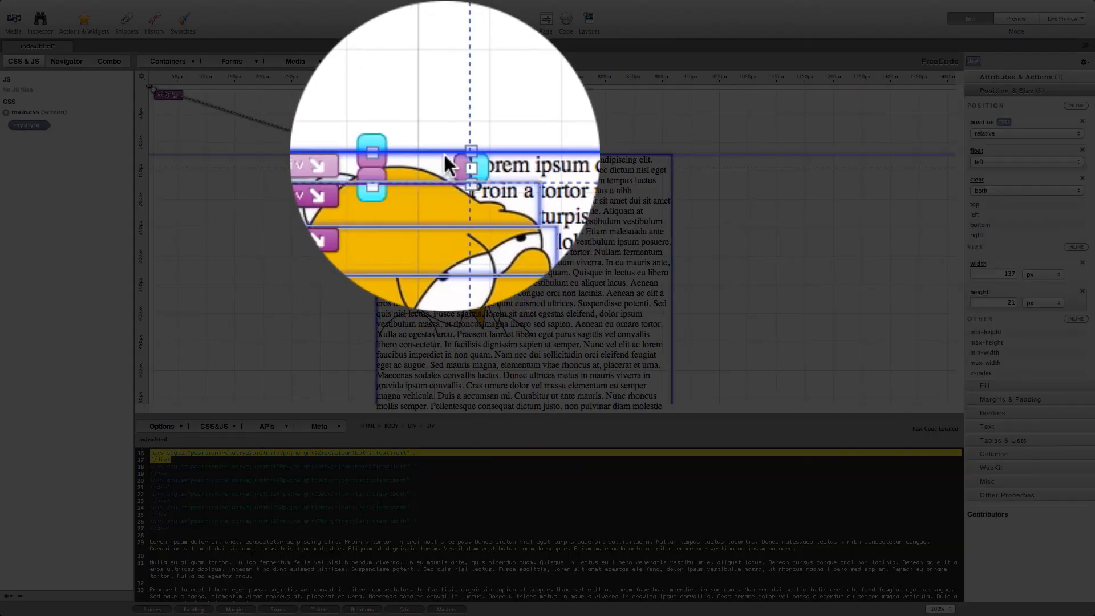
drag(456, 157, 468, 162)
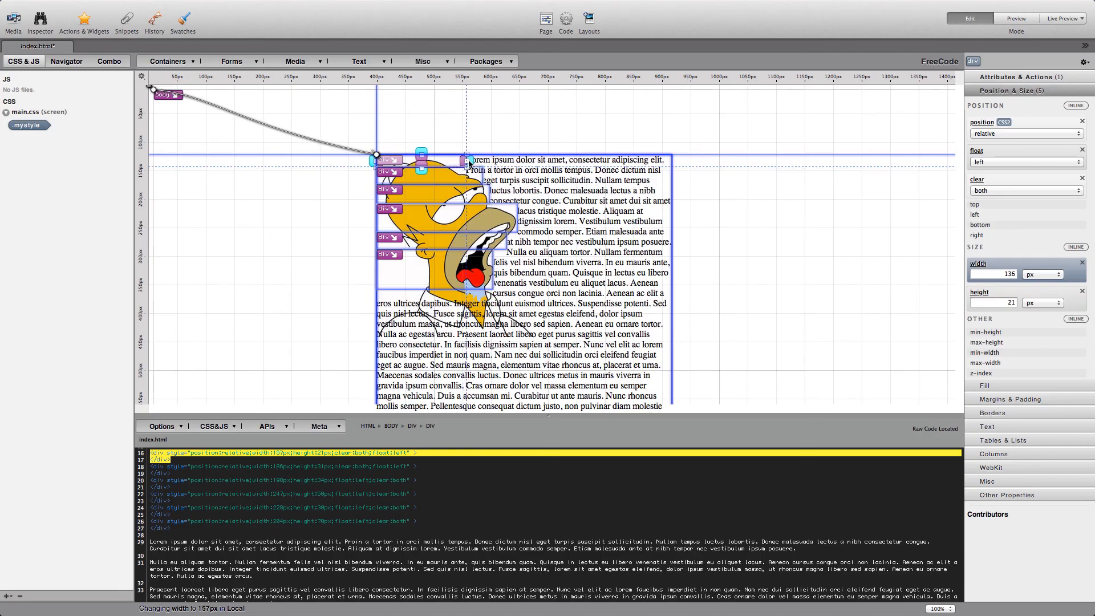
key(super+p)
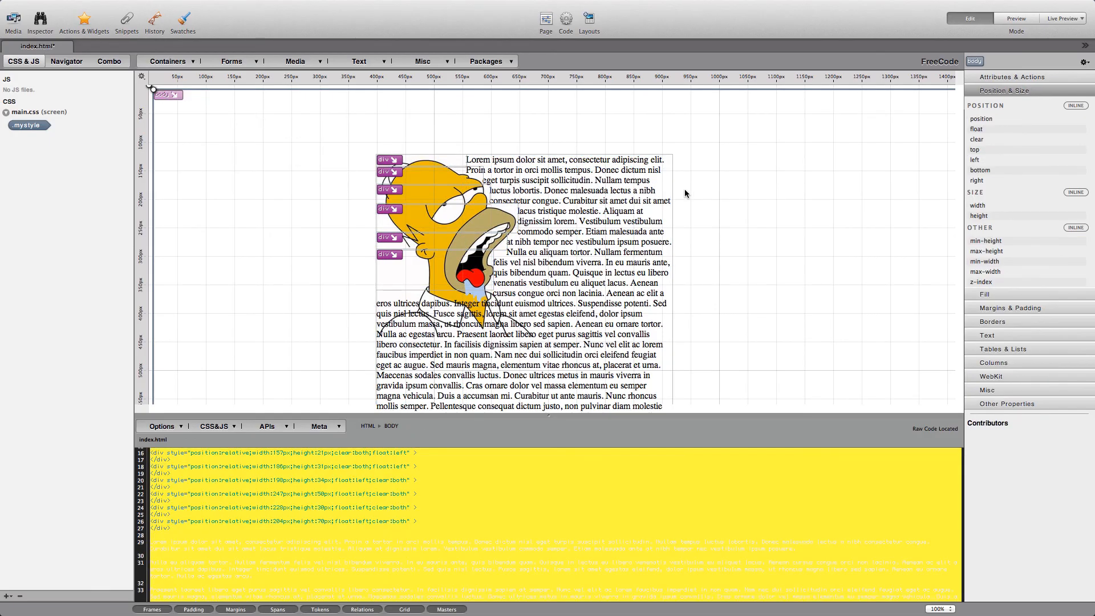